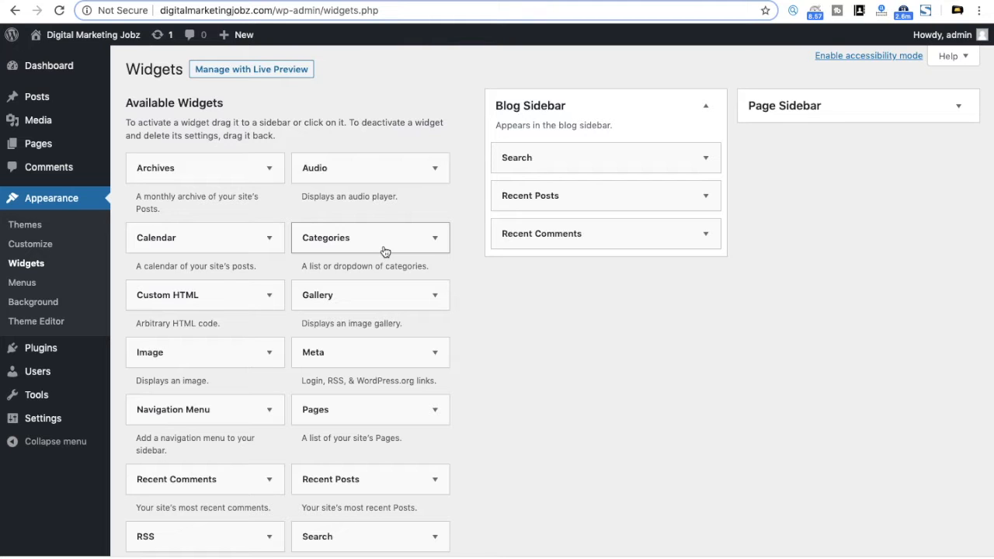
Step: Look through the list of available widgets, down to the inactive widgets area and back
scroll(384, 248, down, 2)
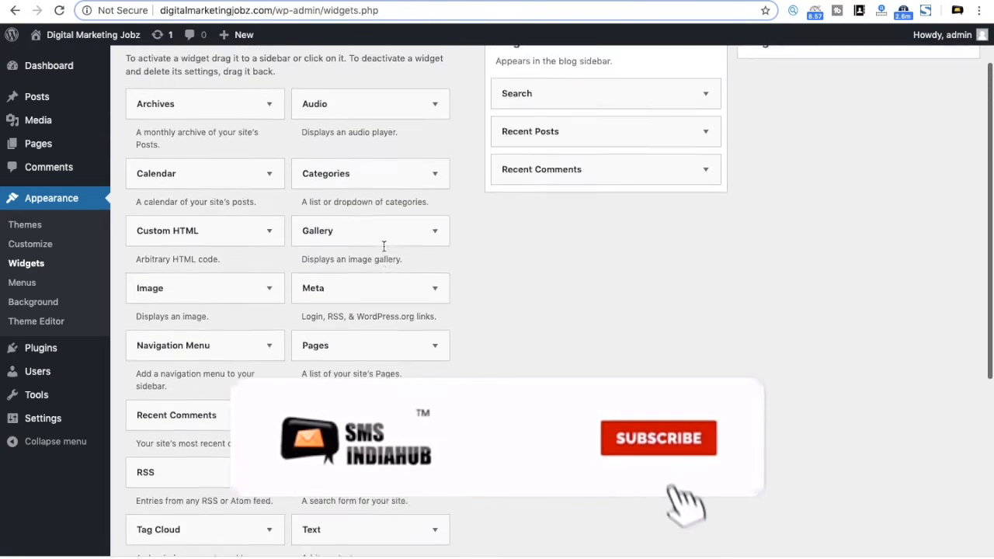
scroll(384, 247, up, 2)
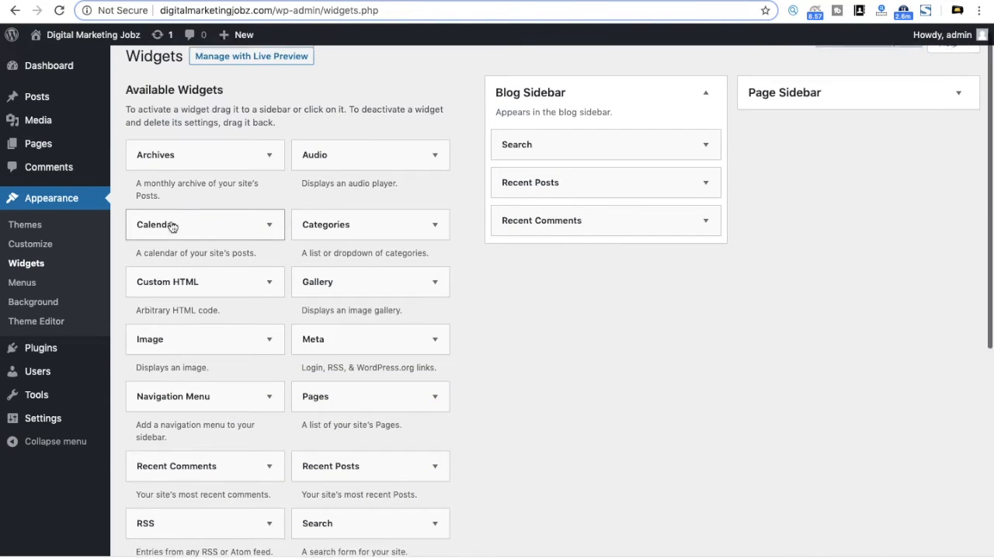
scroll(226, 203, down, 2)
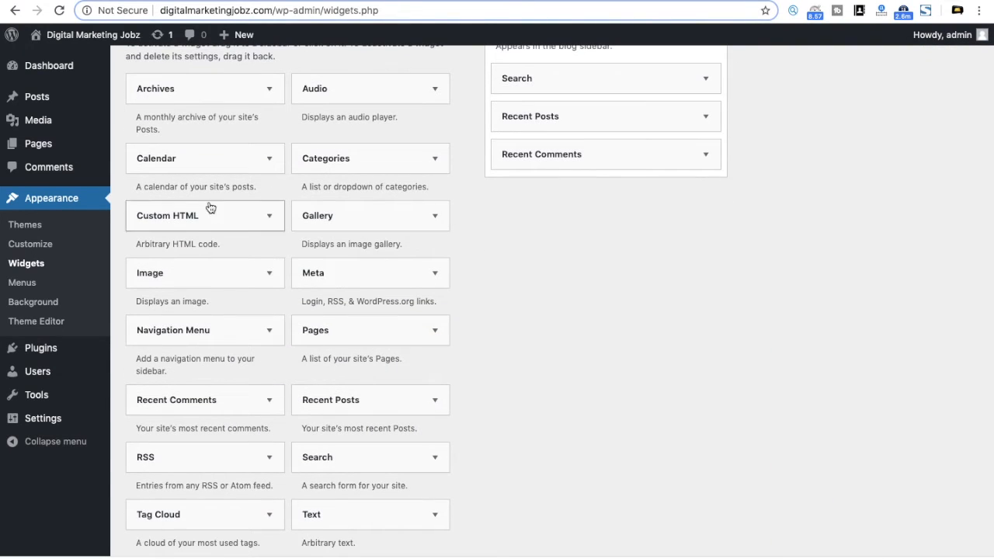
scroll(250, 277, down, 2)
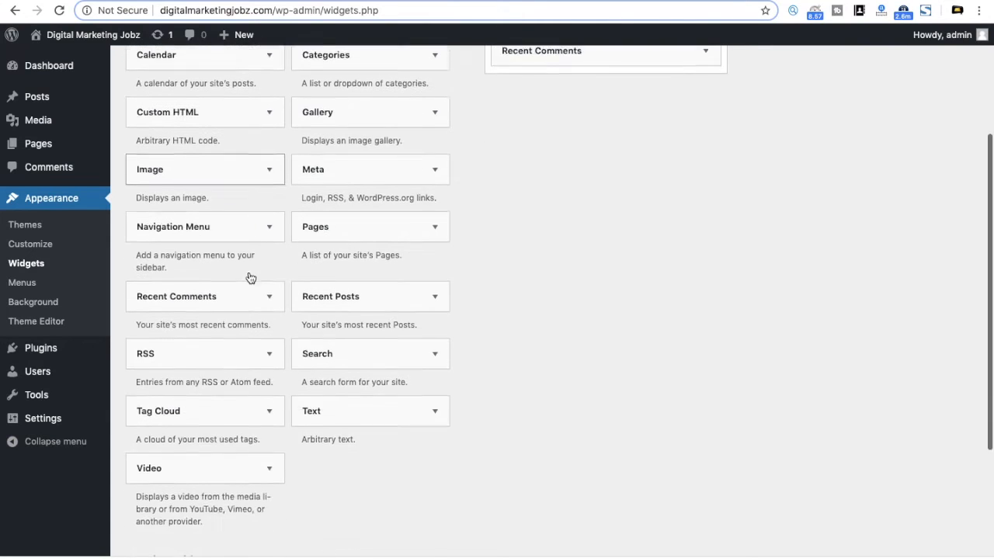
scroll(251, 276, down, 2)
scroll(248, 271, down, 3)
scroll(249, 275, up, 3)
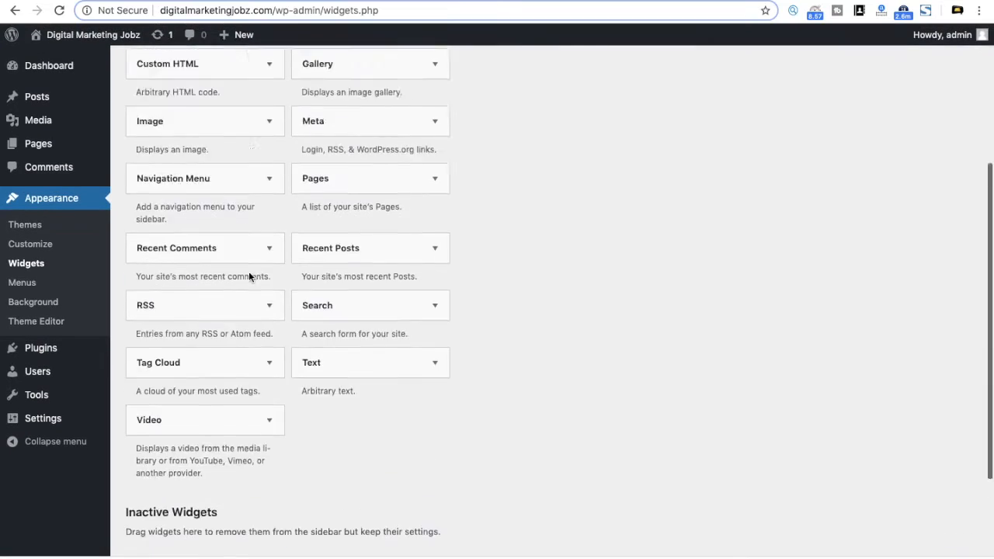
scroll(248, 277, up, 6)
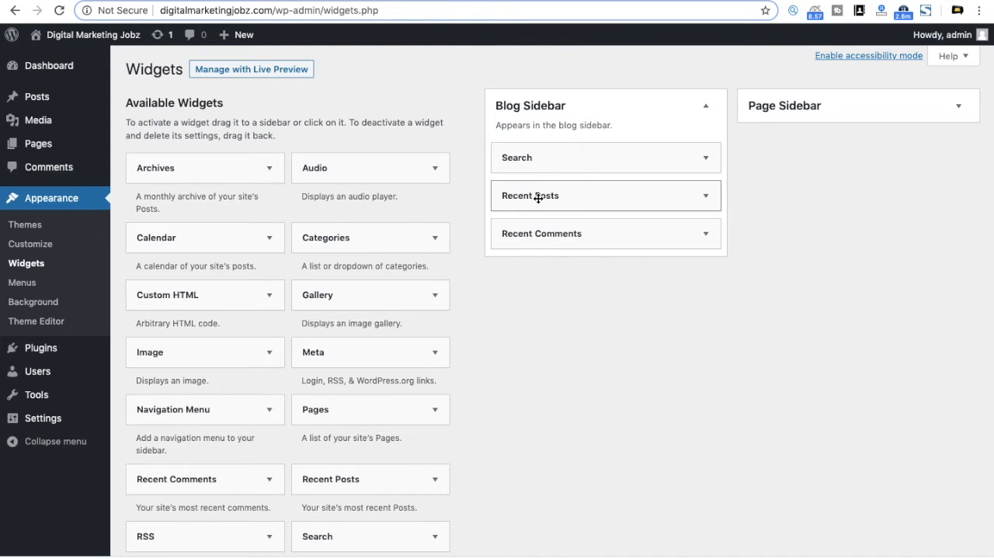
Step: Delete the Recent Posts and Recent Comments widgets from the Blog Sidebar and reload the site's home page
click(707, 196)
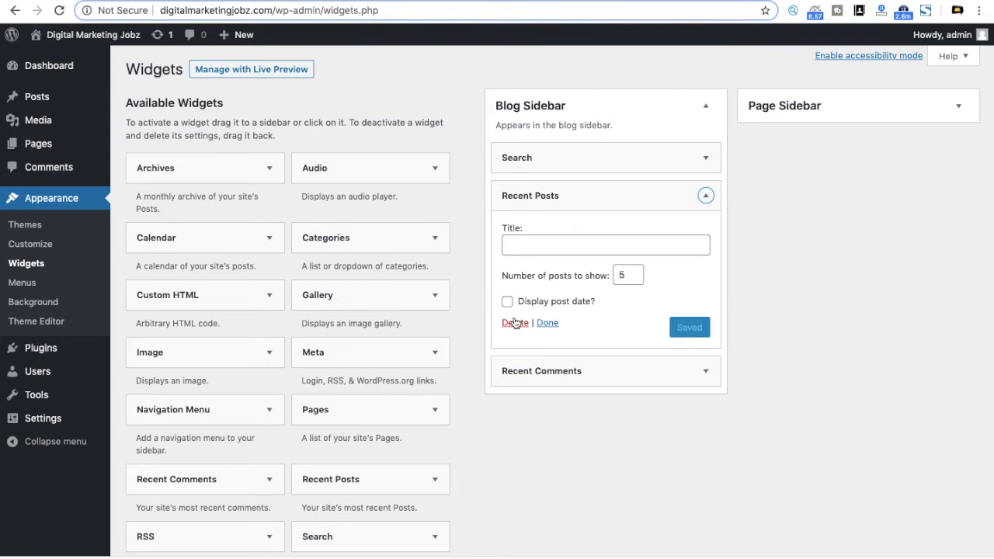
click(707, 198)
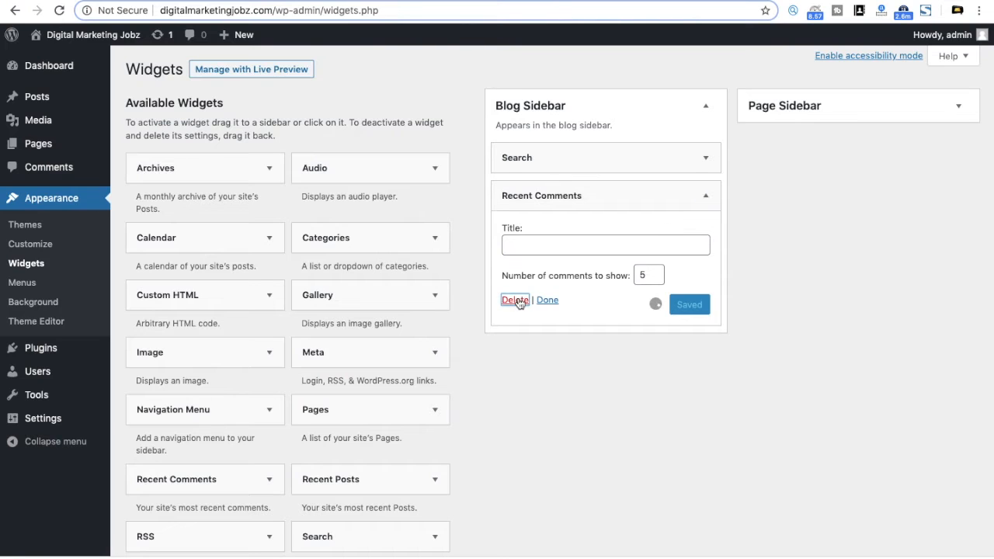
click(426, 1)
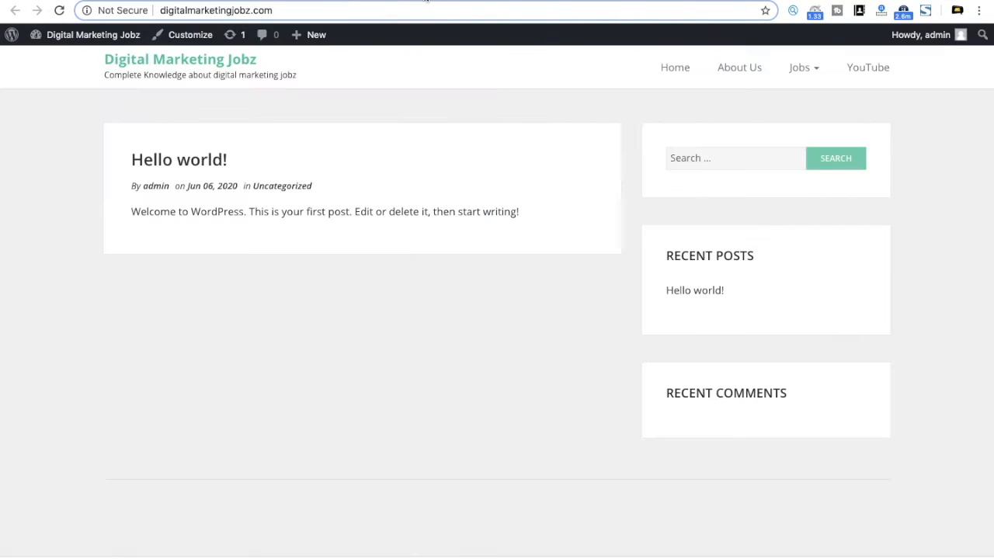
click(59, 10)
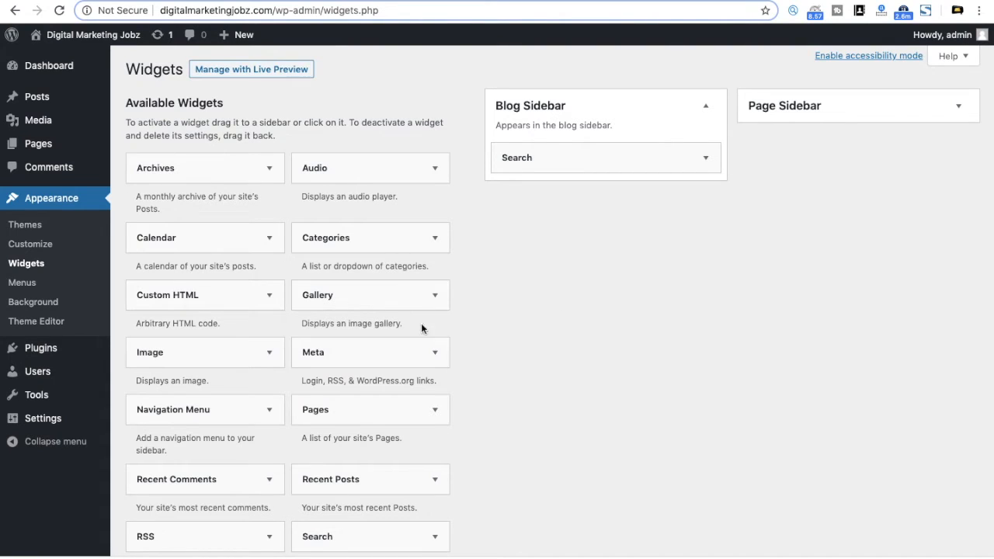
Step: Add a Text widget below Search in the Blog Sidebar and switch its editor to Text mode
scroll(349, 306, down, 3)
scroll(349, 305, up, 1)
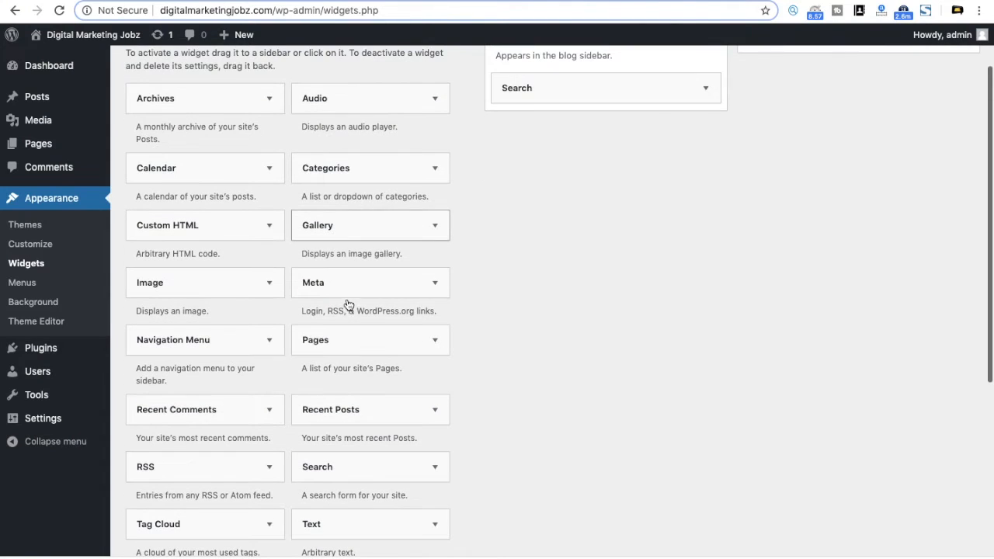
drag(361, 530, 585, 115)
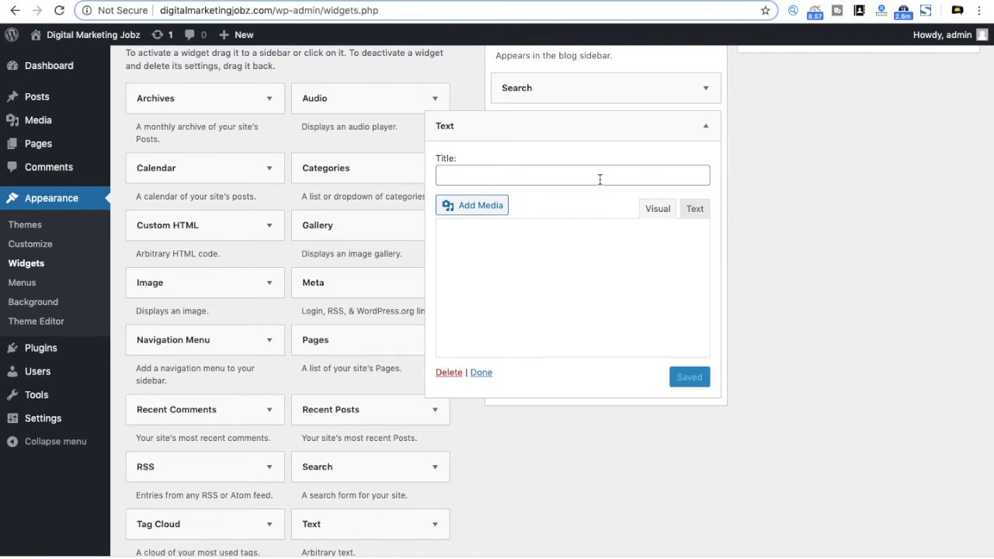
click(696, 209)
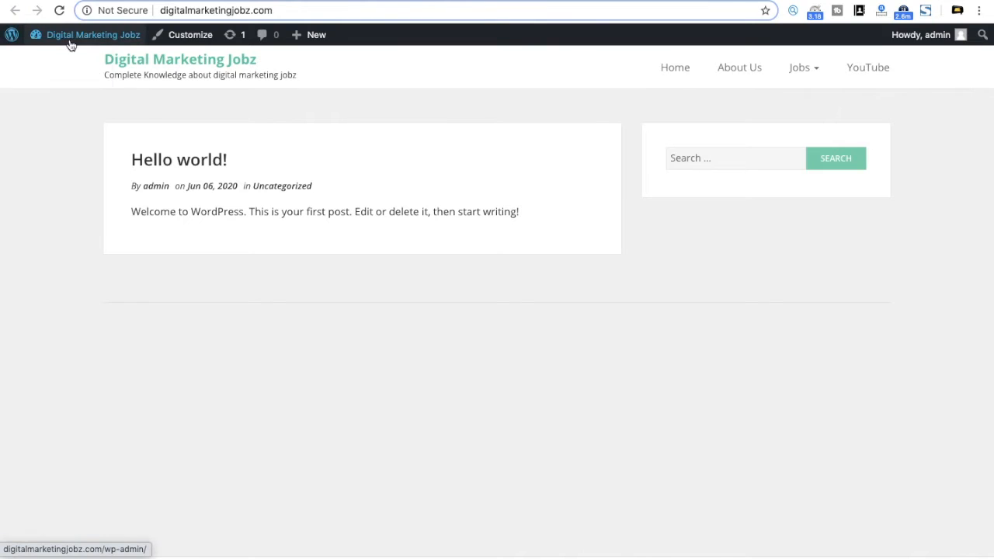
Step: Go from the live site to the admin dashboard and open the page for adding new media
mouse_move(70, 45)
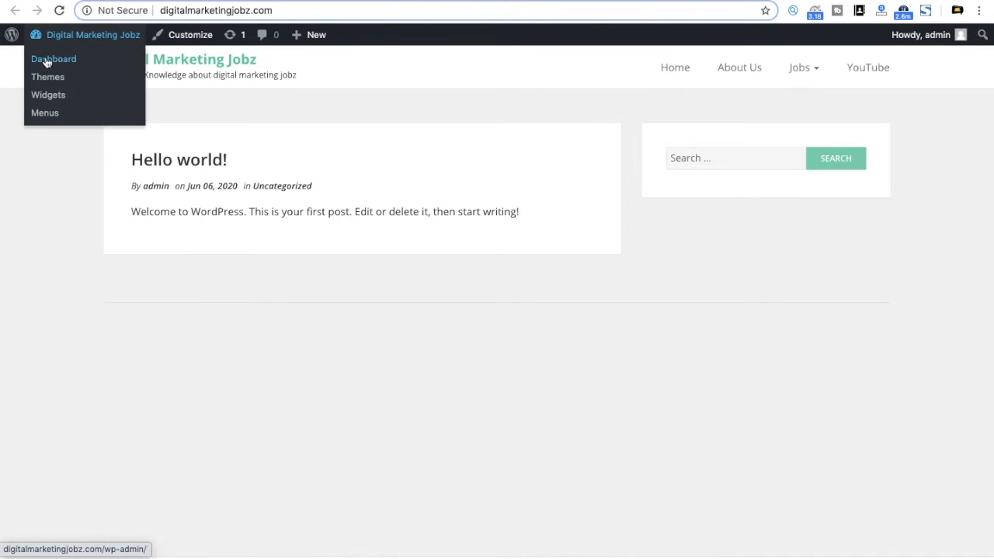
click(45, 76)
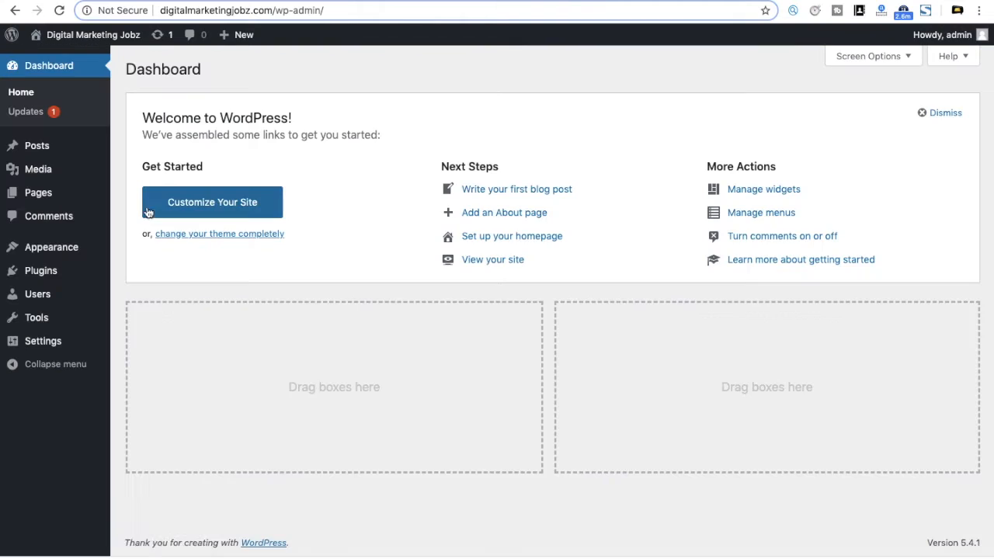
mouse_move(54, 176)
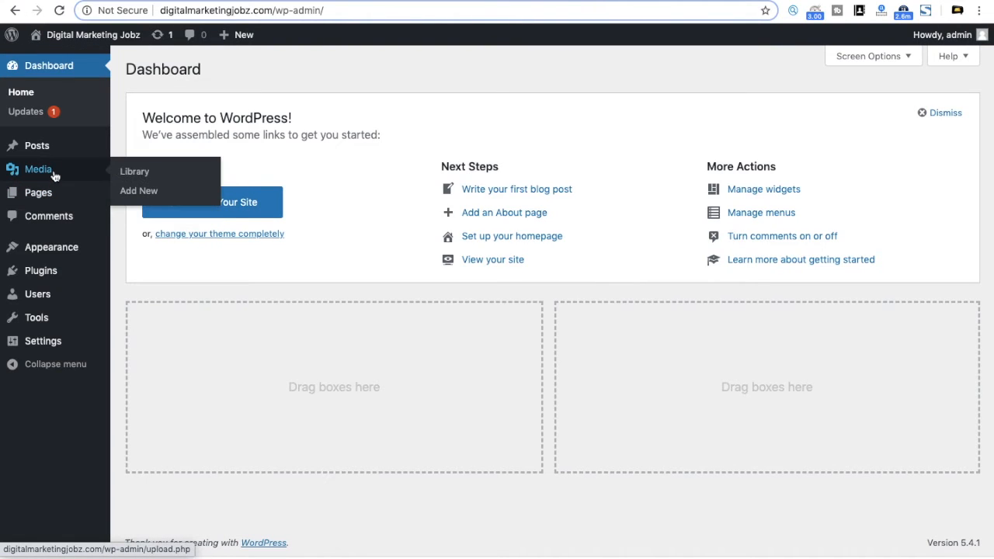
click(138, 191)
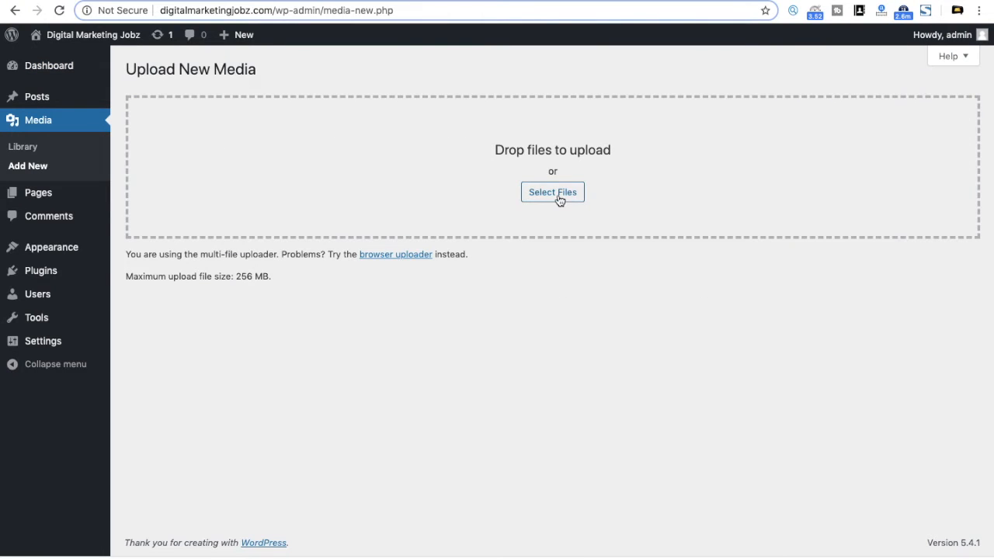
Step: Upload the image bullhorn.png from the Downloads folder to the media library
click(558, 199)
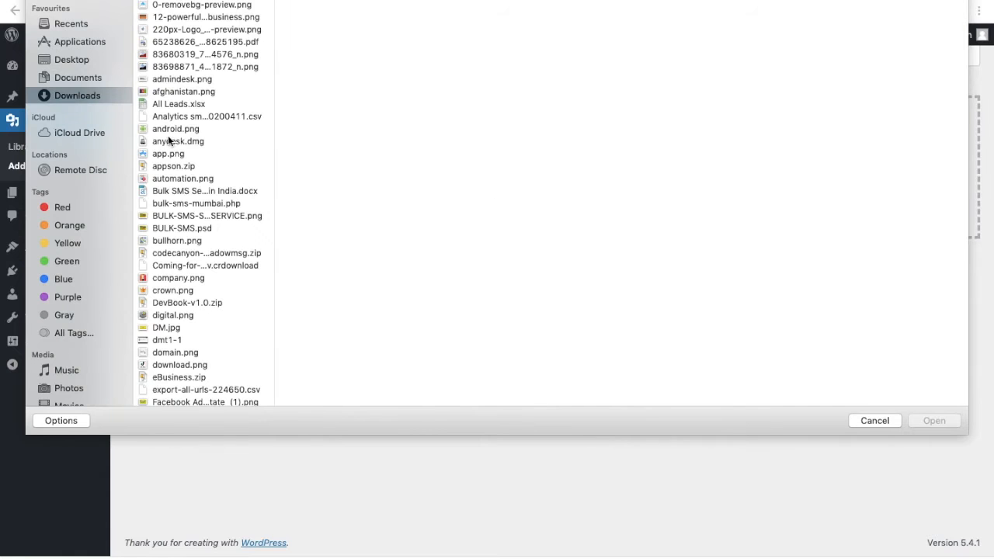
click(212, 42)
key(Down)
key(Down)
key(Up)
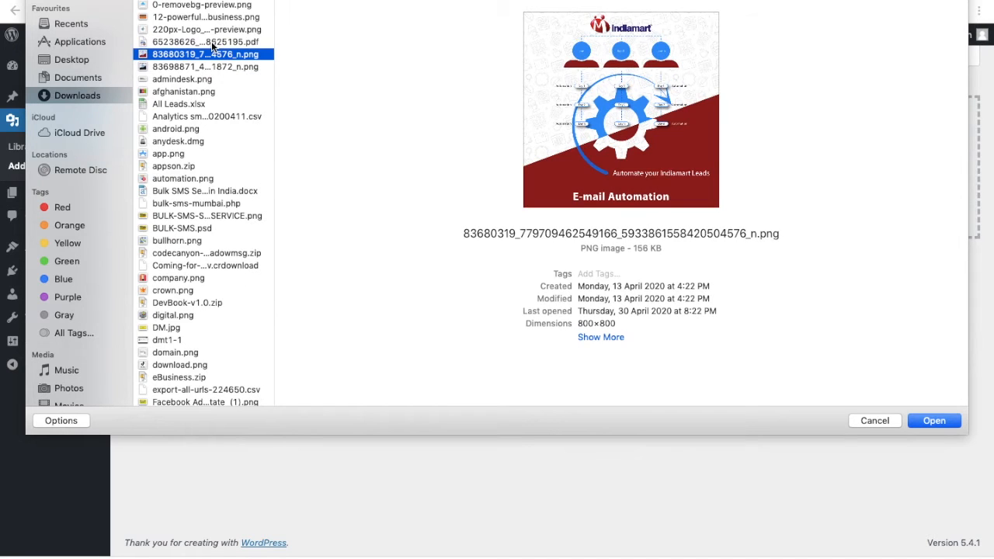
key(Down)
key(Down)
key(Down)
key(Down)
key(Down)
key(Down)
key(Down)
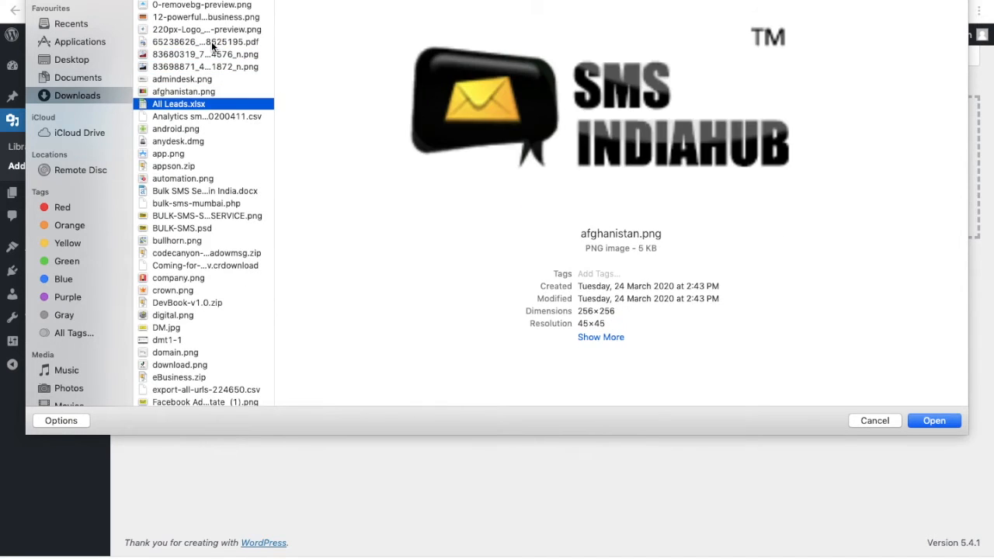
key(Down)
key(Down)
key(Down)
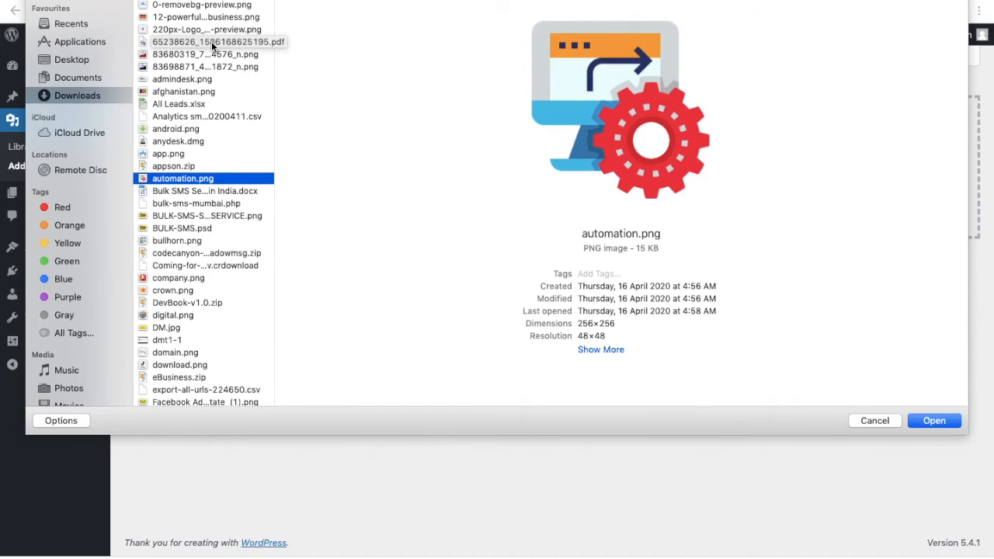
key(Down)
key(Down)
key(Down)
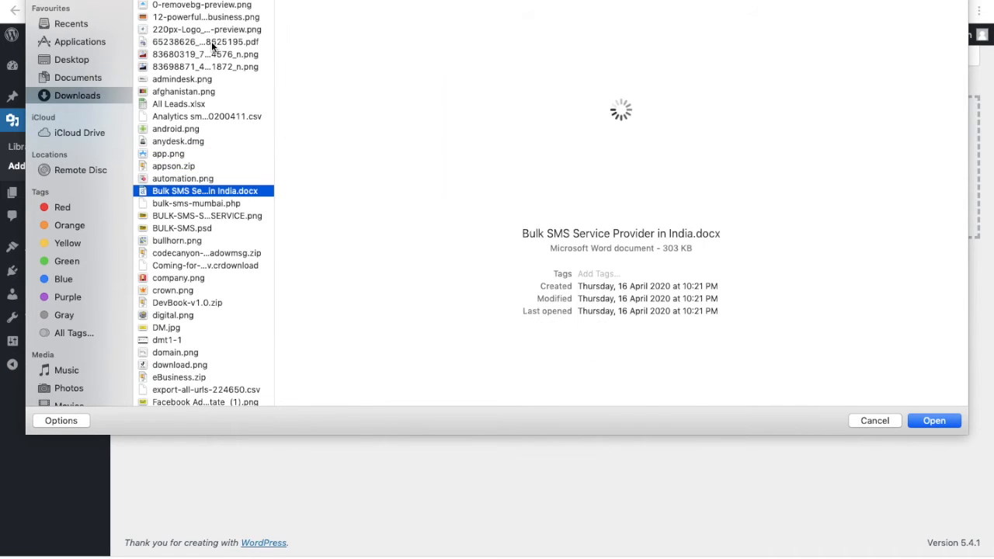
key(Down)
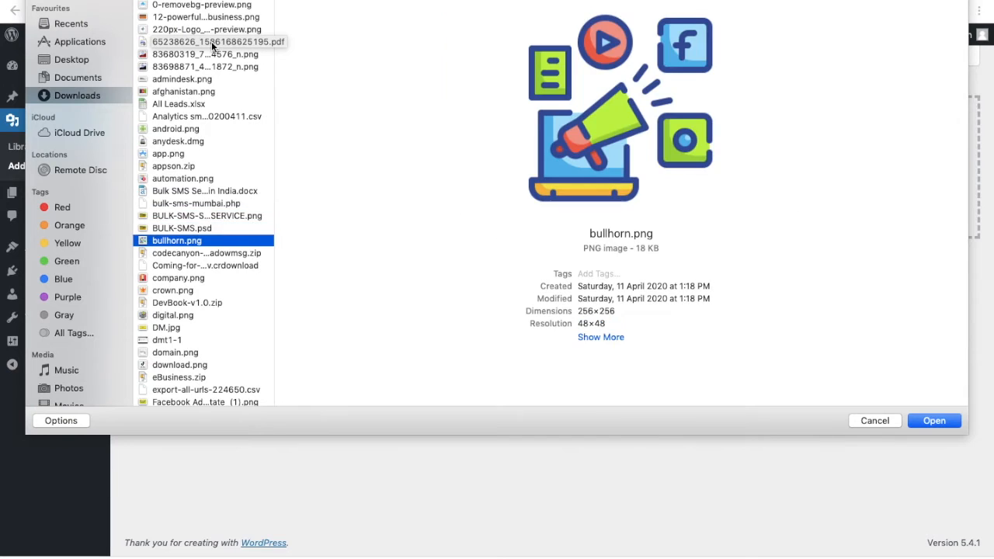
key(Down)
key(Up)
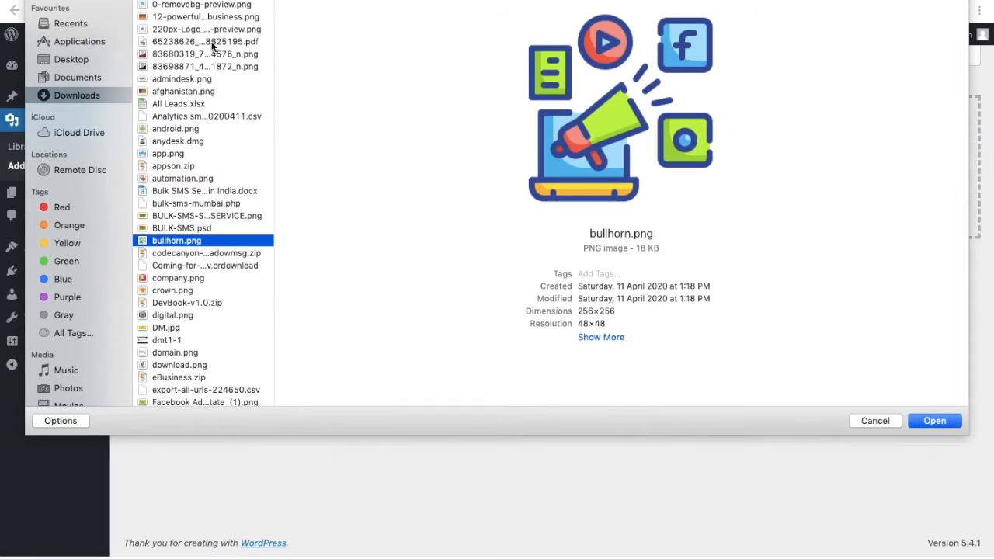
key(Down)
key(Up)
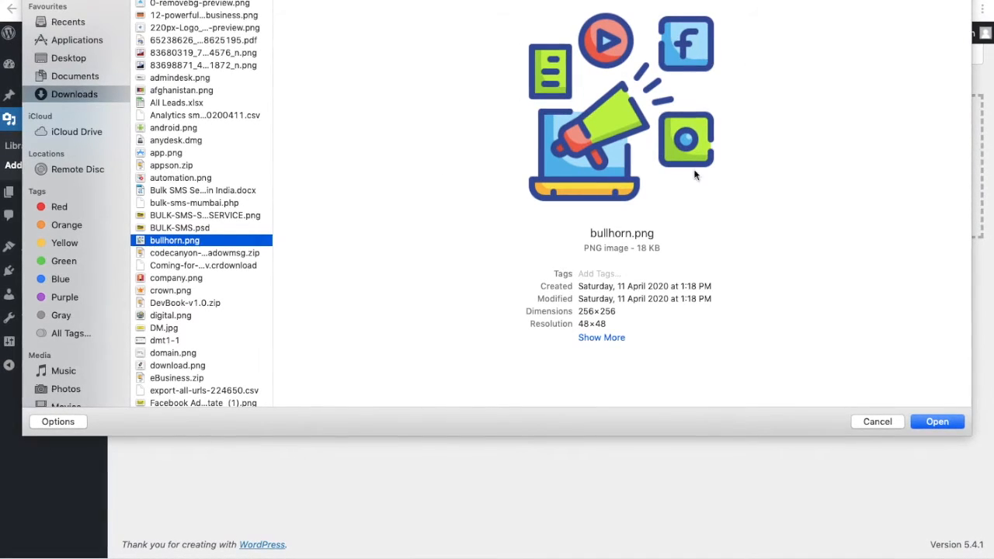
click(940, 424)
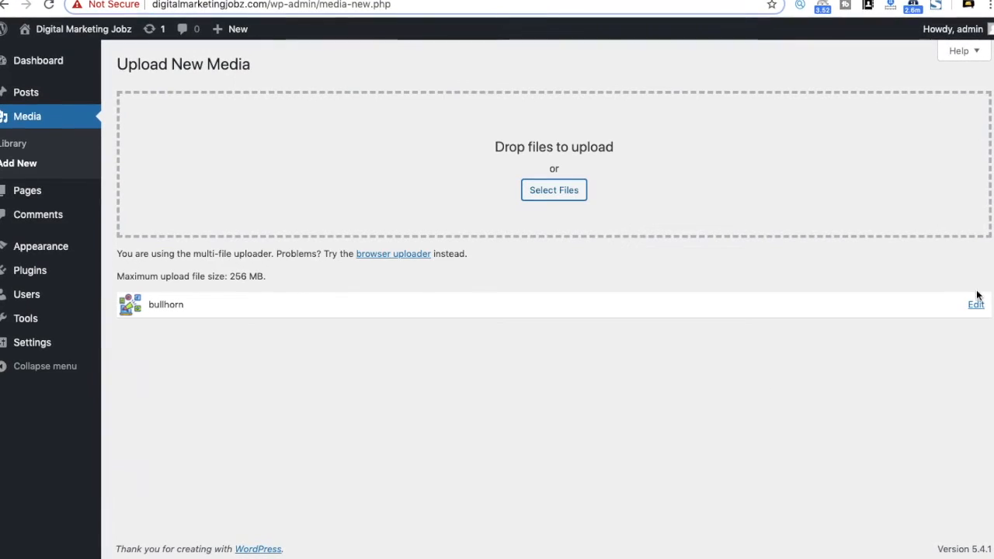
Step: Open the uploaded bullhorn image for editing and copy its file URL
click(977, 306)
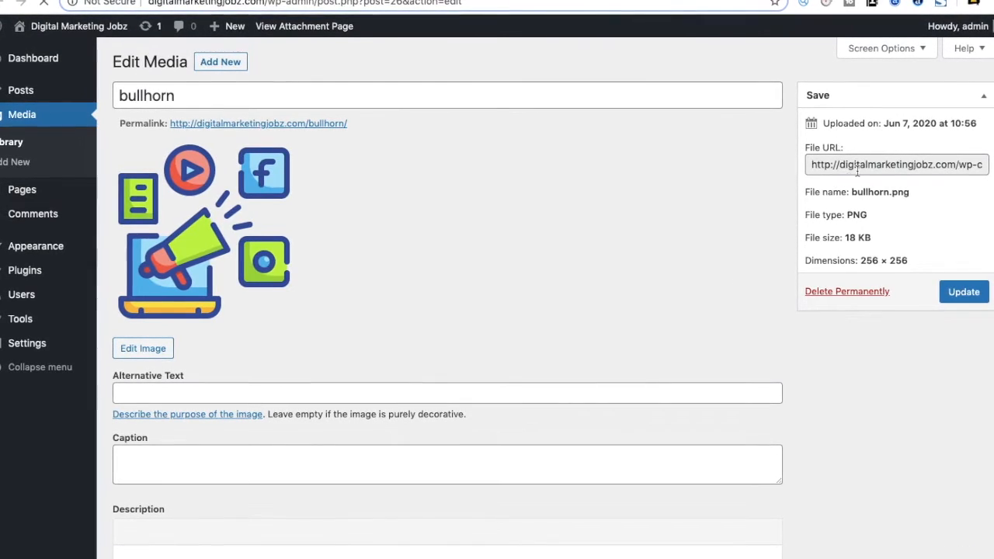
drag(811, 163, 988, 162)
key(ctrl+c)
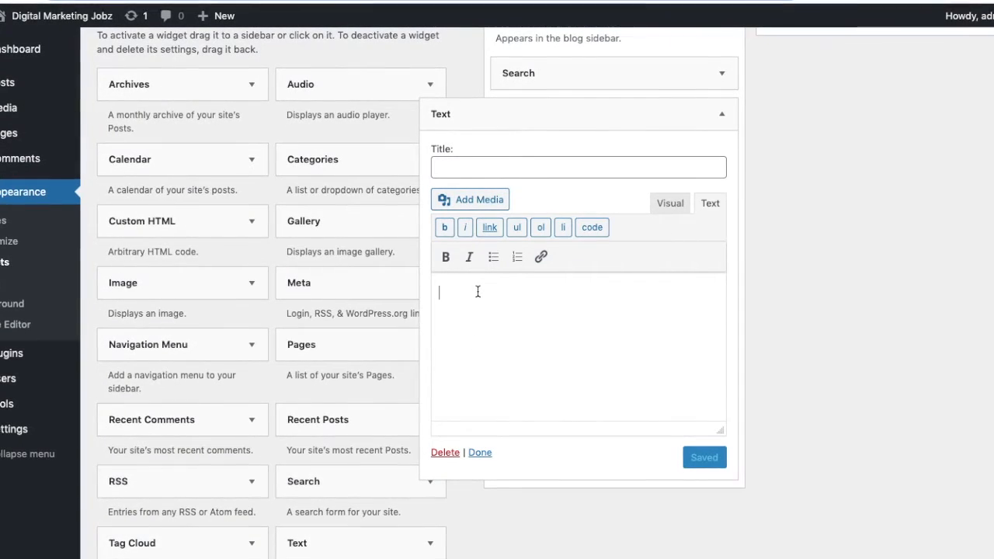
text(<)
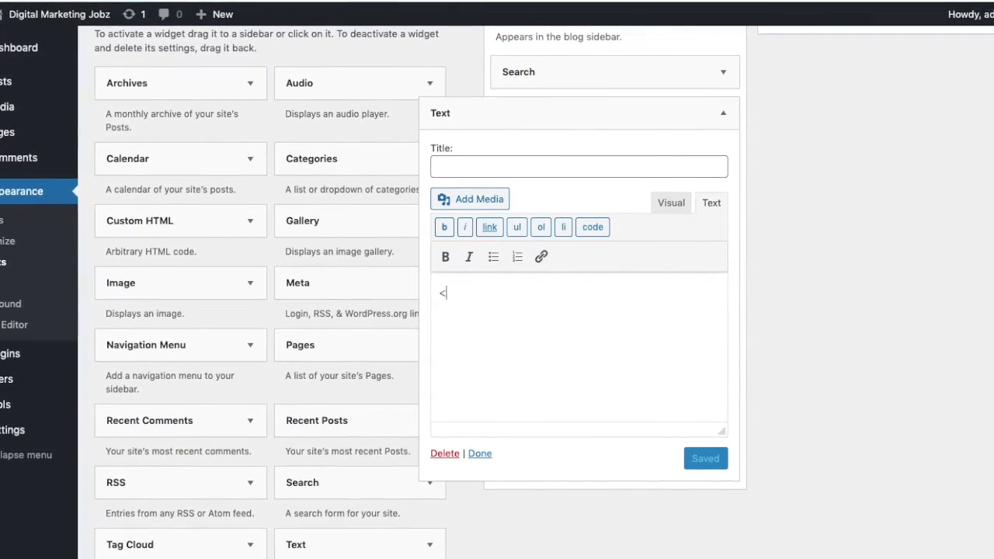
text(img src)
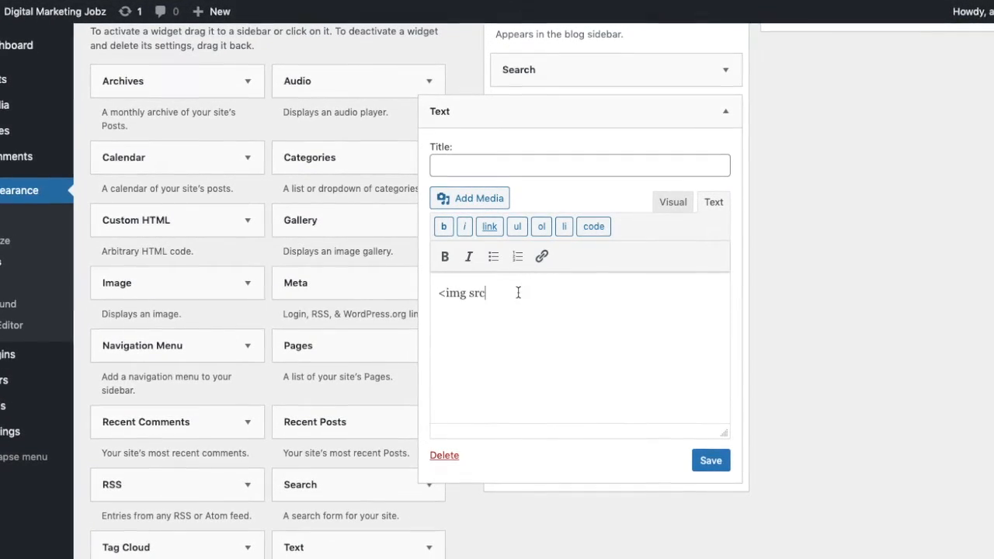
drag(517, 291, 364, 282)
key(BackSpace)
Step: Switch the Text widget's editor from Visual to Text mode and dismiss the New Custom HTML Widget notice
click(701, 202)
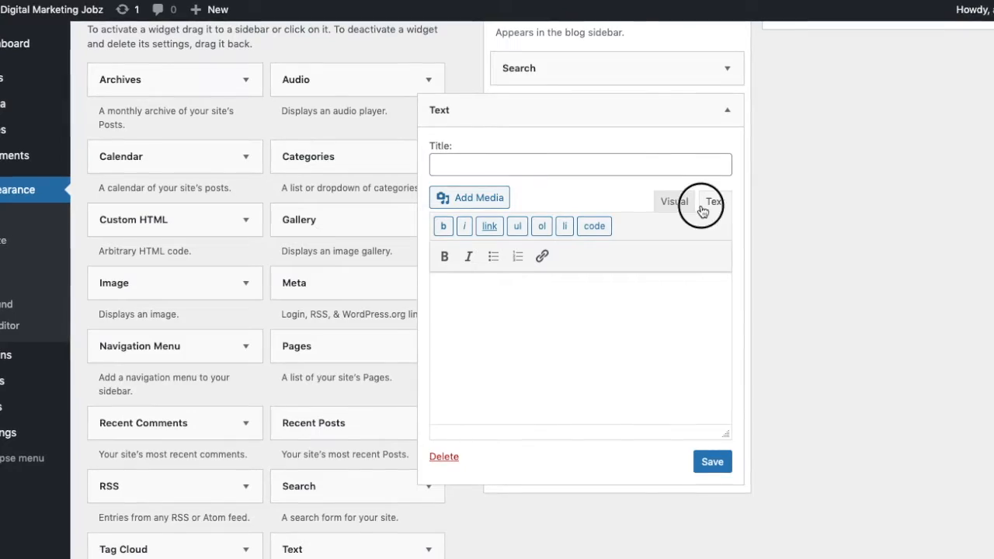
click(686, 206)
click(716, 202)
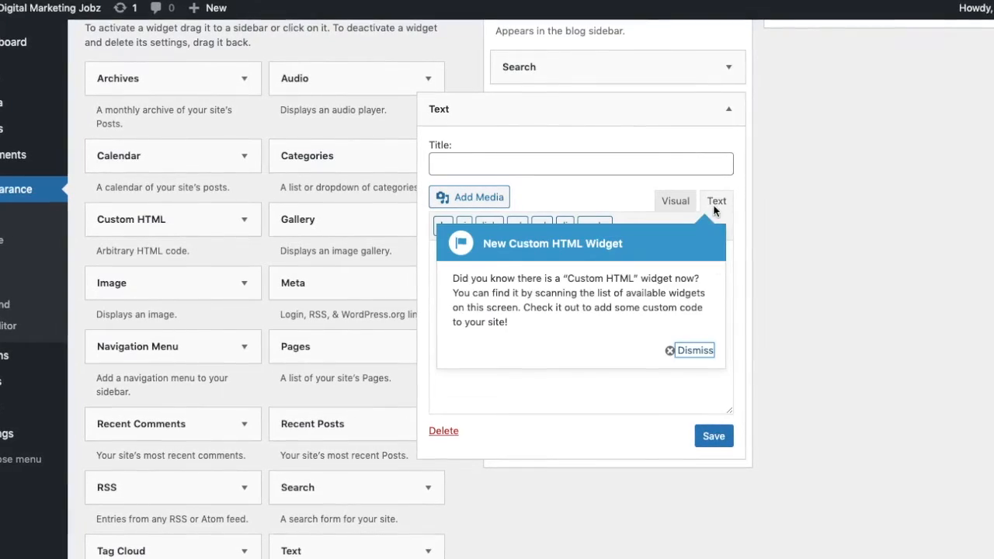
click(690, 349)
Step: Enter an img tag in the Text widget with the copied bullhorn.png URL as its src, and save the widget
click(563, 279)
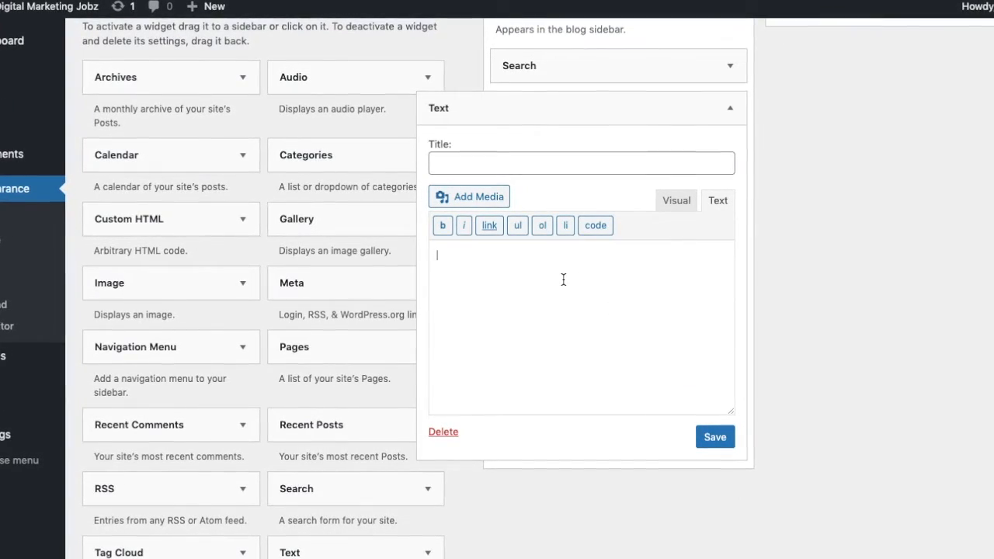
text(<img )
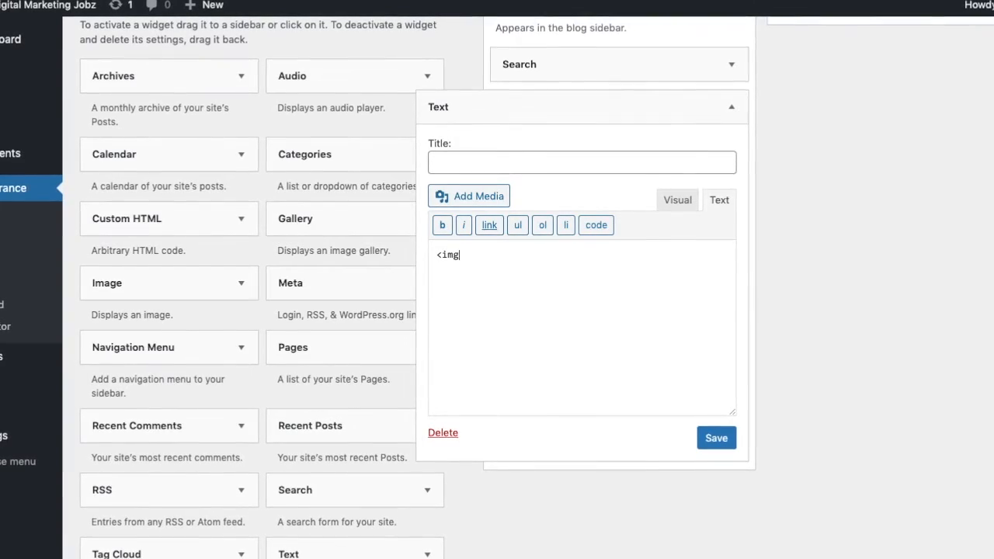
text(src=)
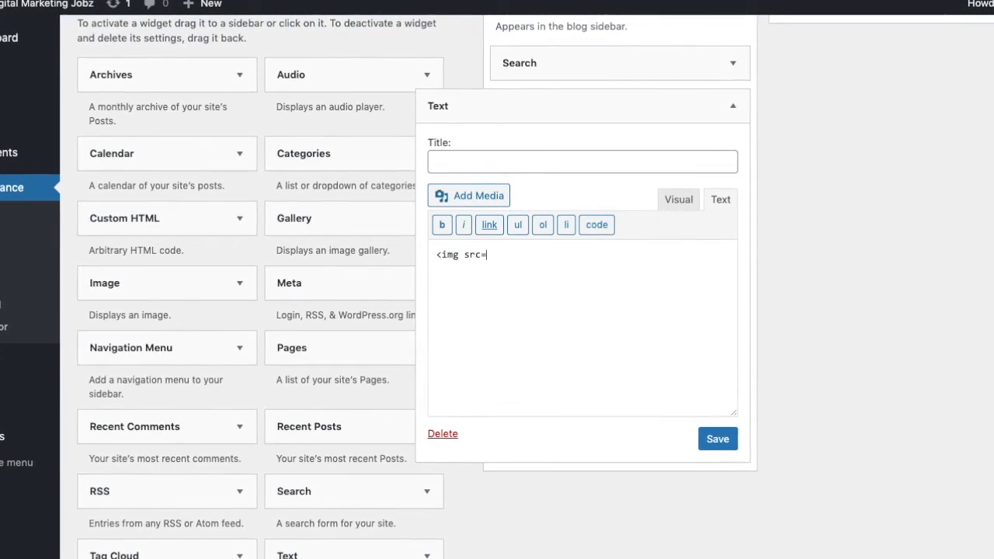
text("" />)
key(Left)
key(Left)
key(Left)
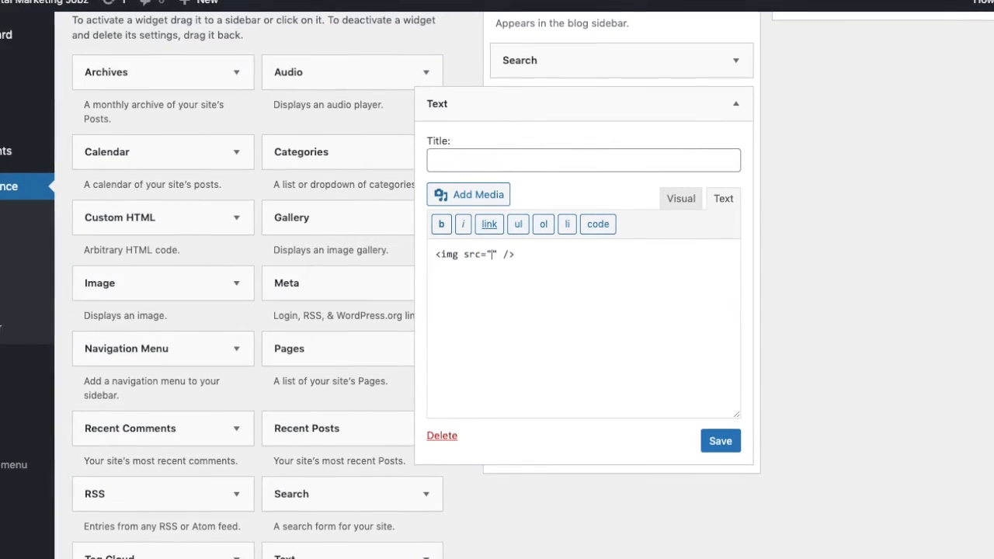
key(ctrl+v)
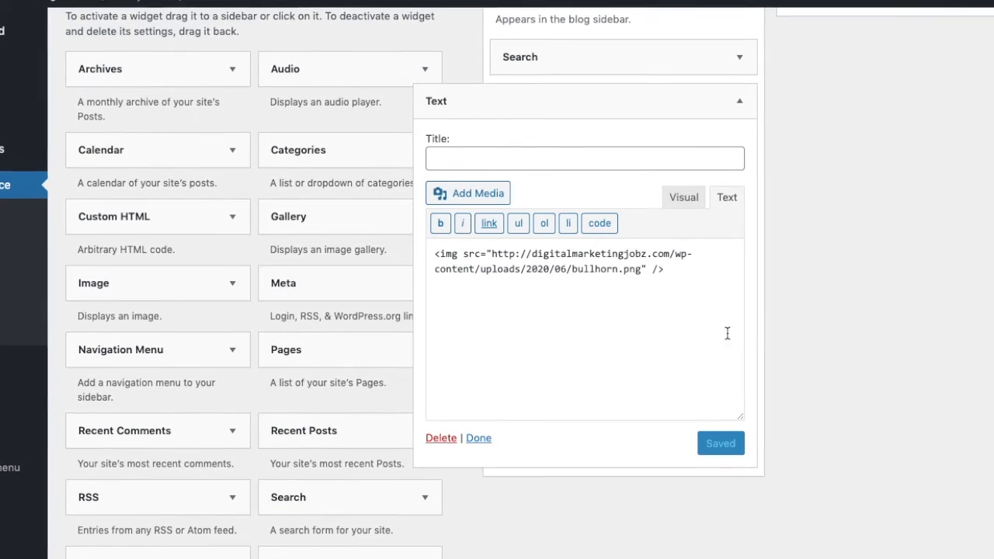
Step: Replace the Text widget's content with a rewritten self-closing img tag whose src is the pasted bullhorn.png URL, and save it
drag(695, 269, 411, 167)
text(<)
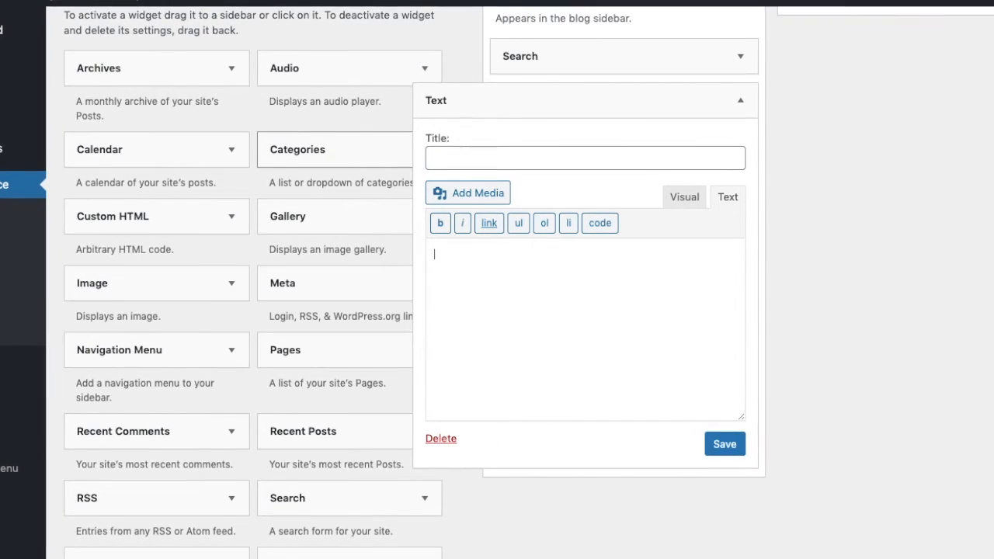
text(img sr)
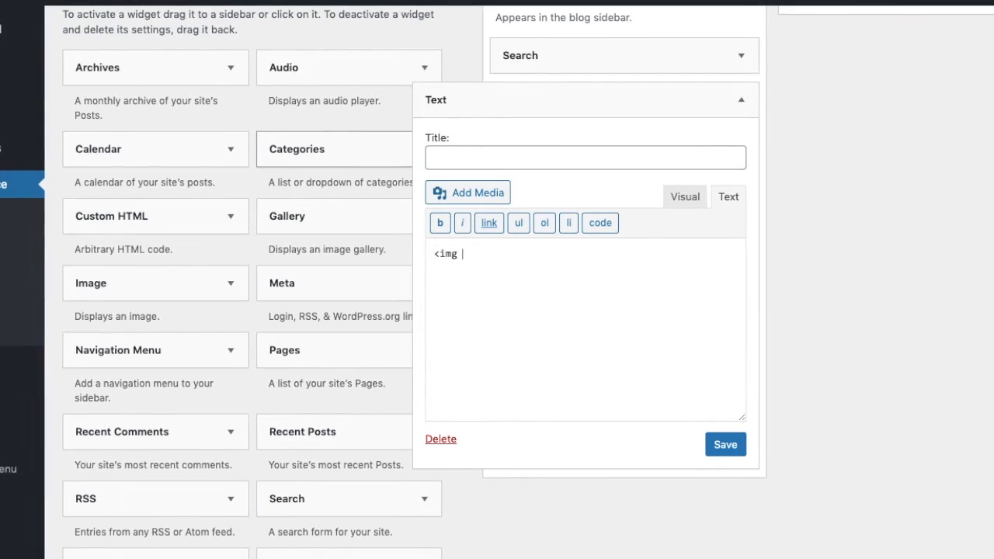
text(c="" />)
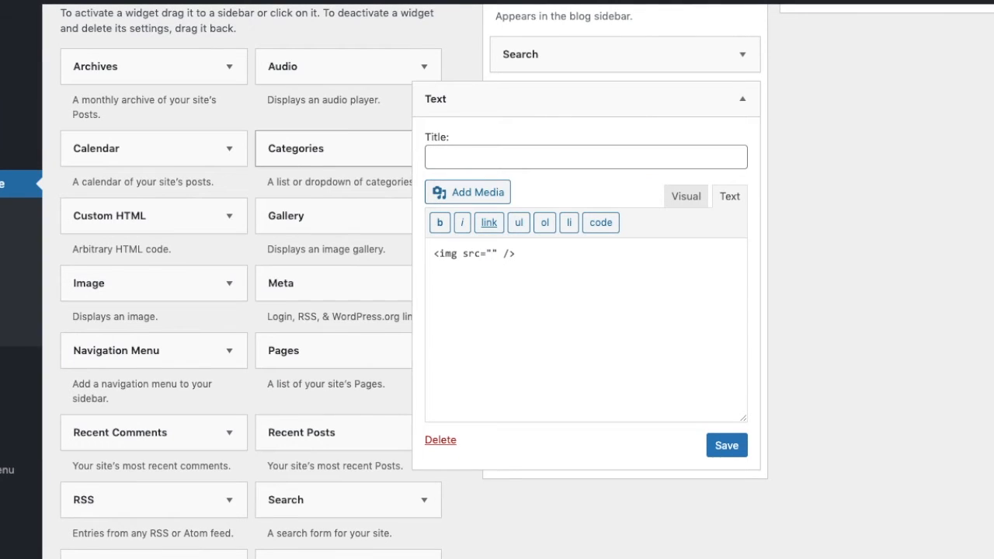
key(ctrl+v)
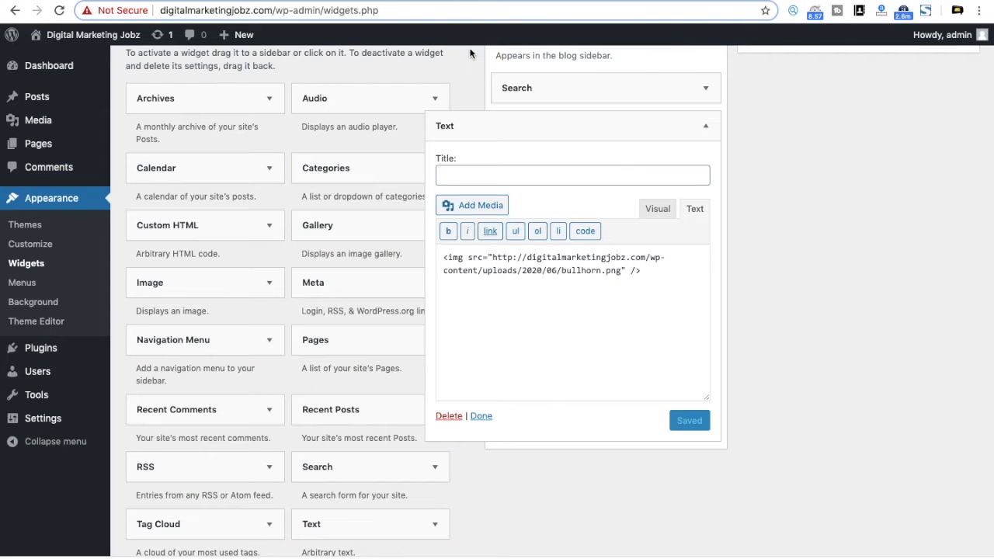
Step: Open the live site in a new tab to check the sidebar image, and return to the Widgets page
mouse_move(42, 43)
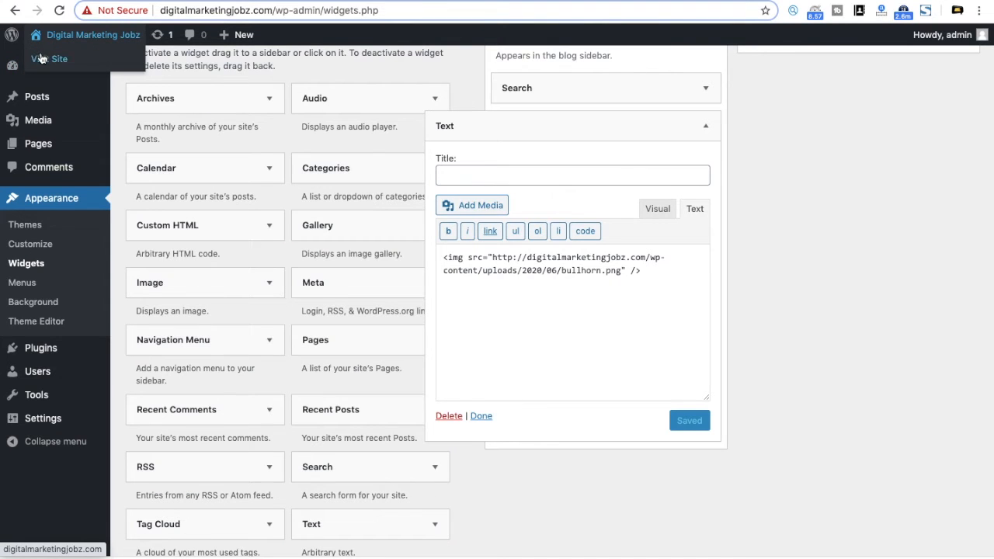
right_click(42, 56)
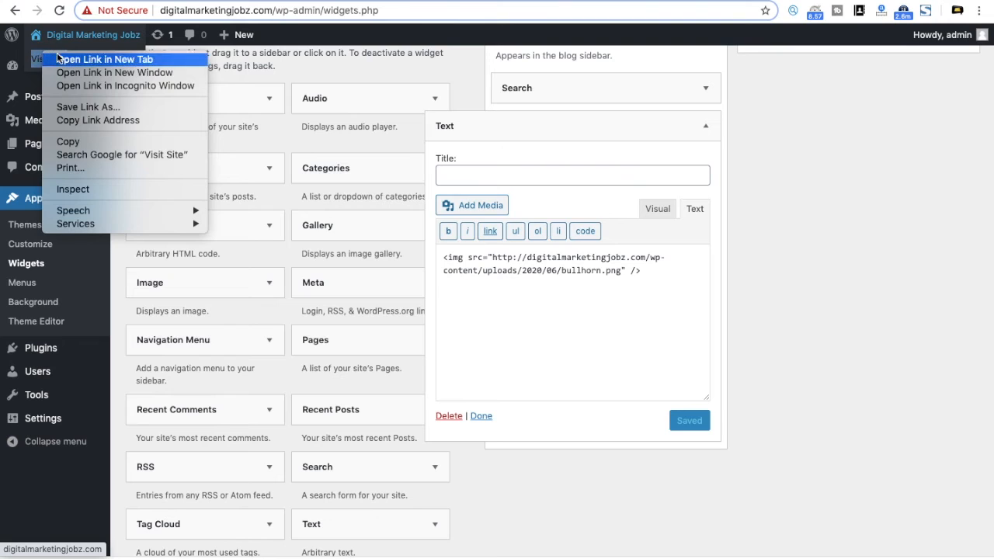
click(58, 59)
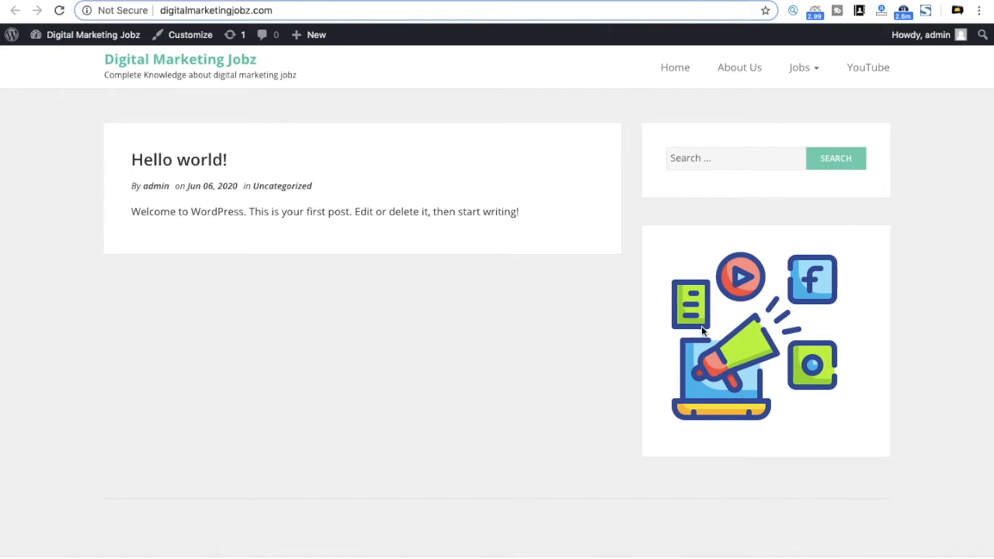
click(234, 0)
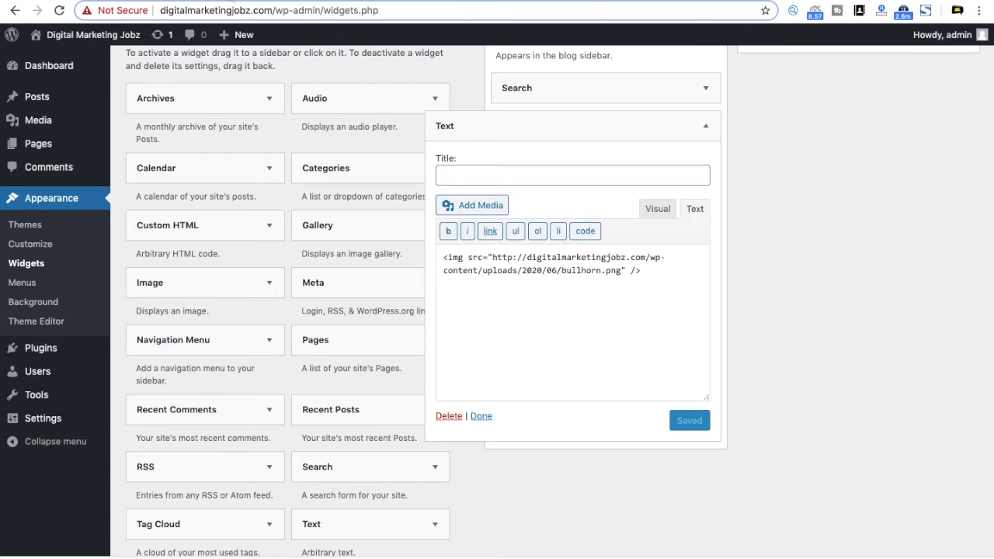
Step: Collapse the Text widget and add a Recent Posts widget to the Blog Sidebar between Search and Text
click(713, 135)
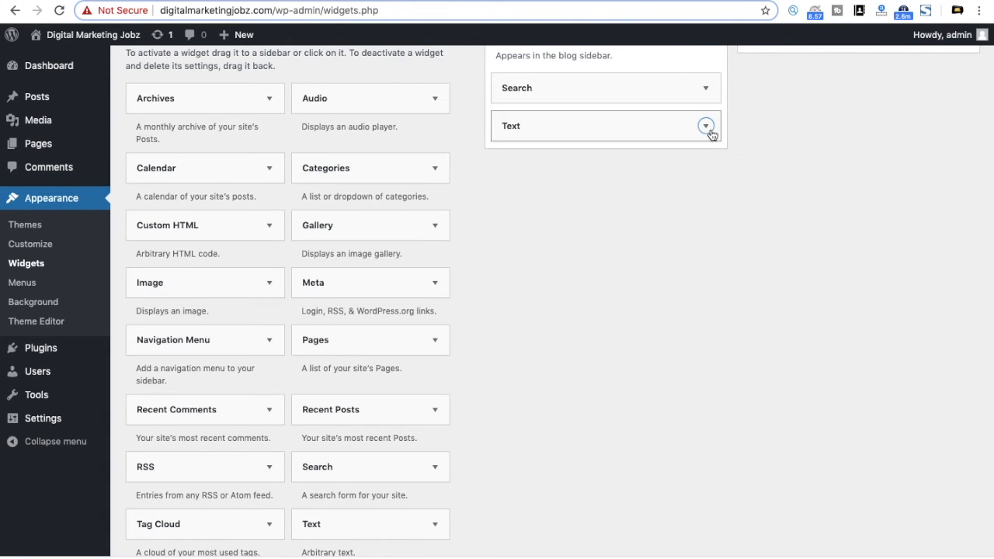
scroll(365, 279, up, 1)
scroll(365, 280, up, 1)
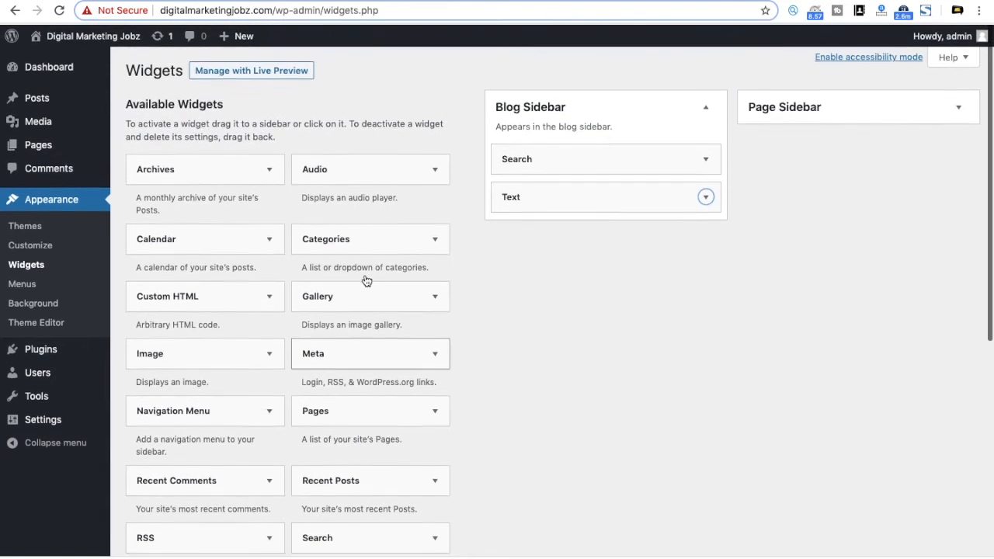
scroll(365, 280, down, 2)
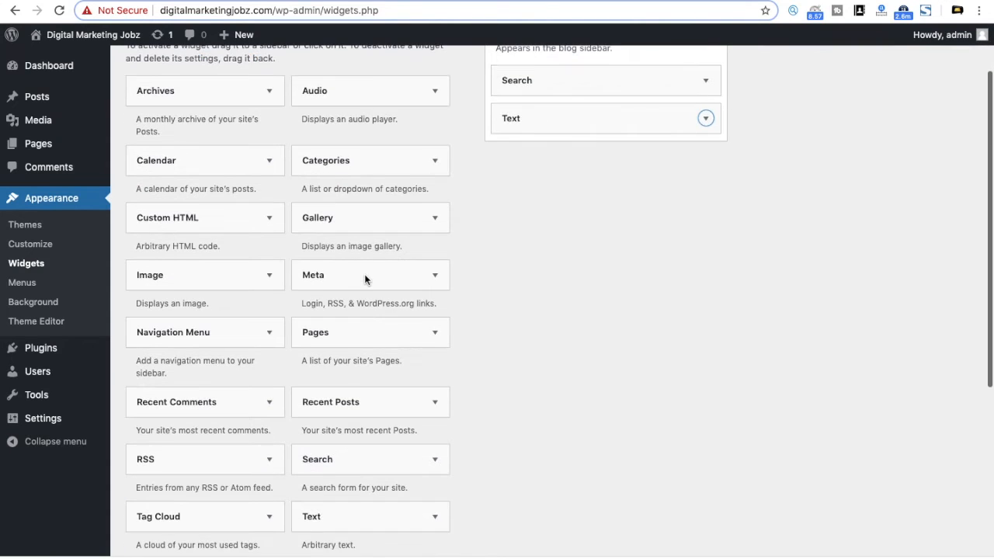
scroll(365, 279, up, 1)
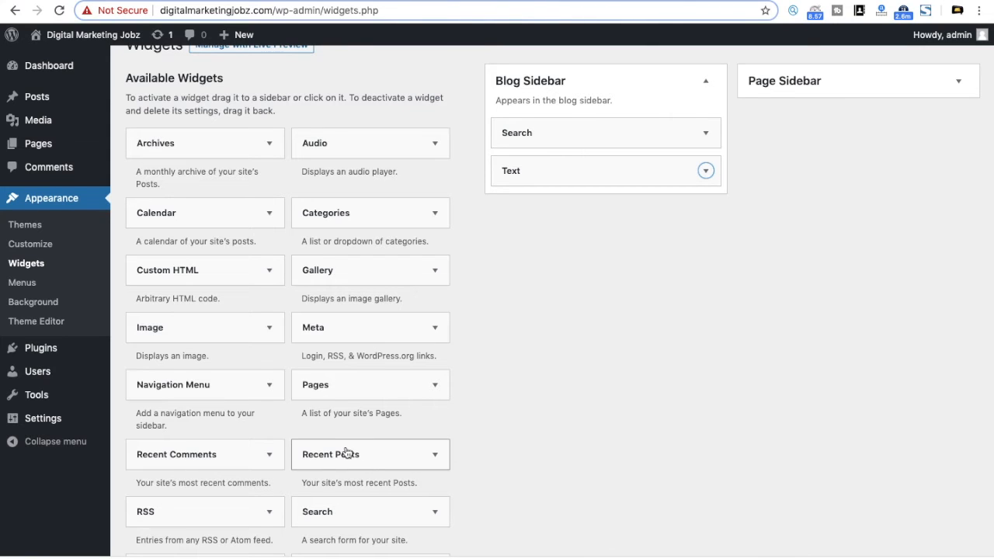
drag(345, 458, 557, 159)
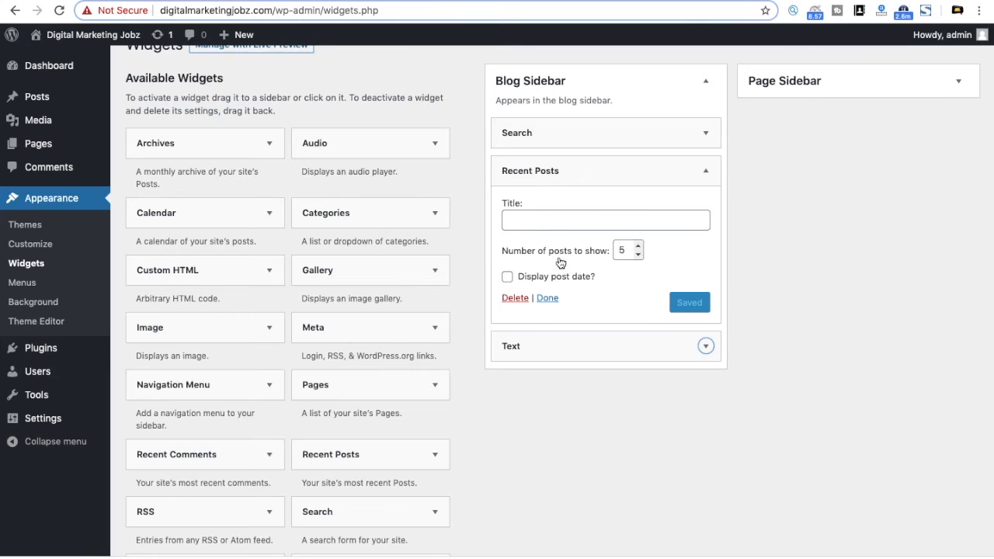
Step: Title the Recent Posts widget "Recent Post", set its number of posts to show to 9, and save it
click(534, 225)
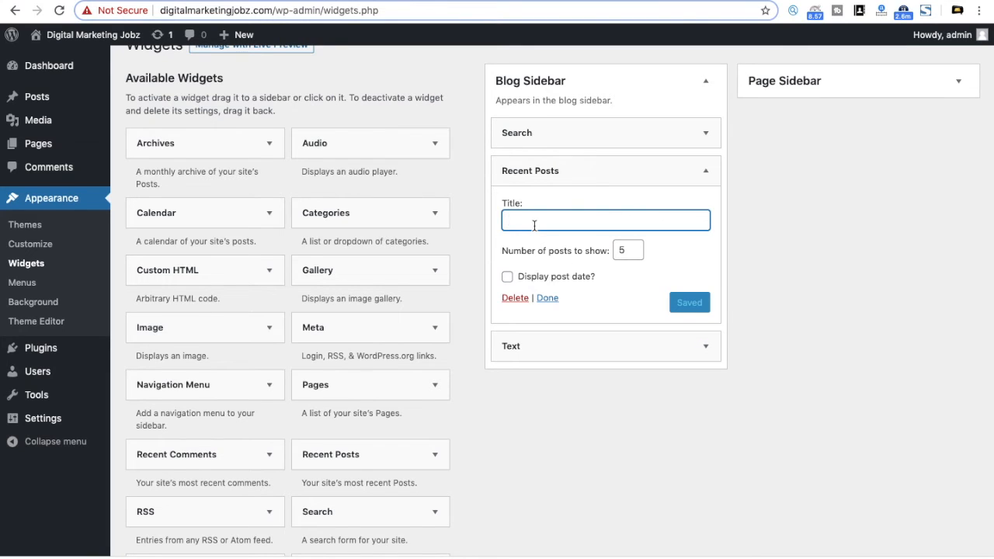
text(Recent Post)
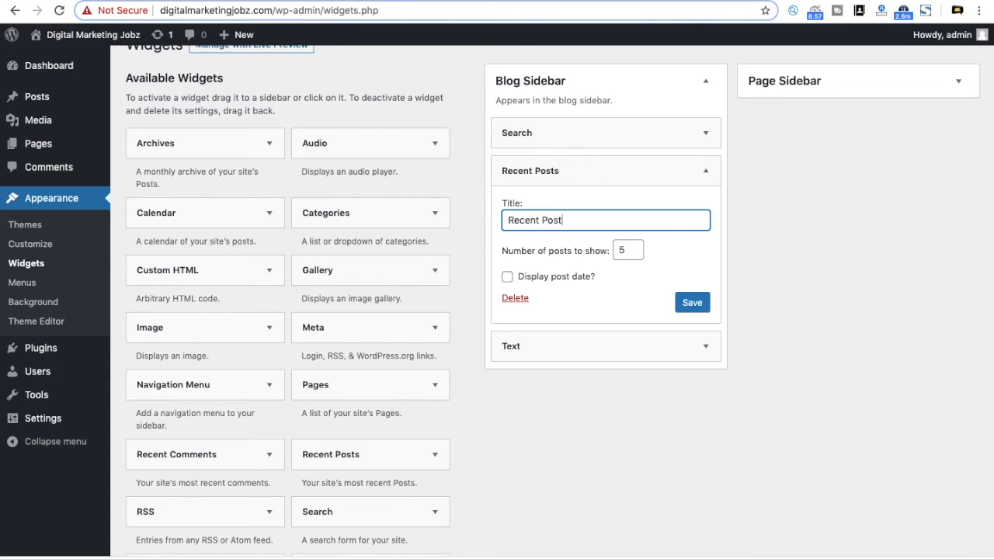
click(629, 245)
click(637, 246)
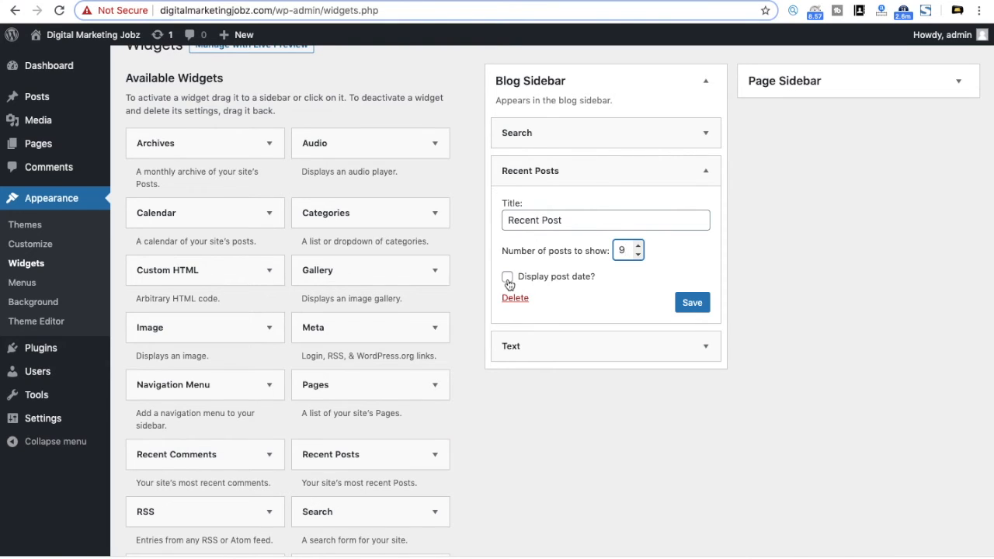
click(691, 307)
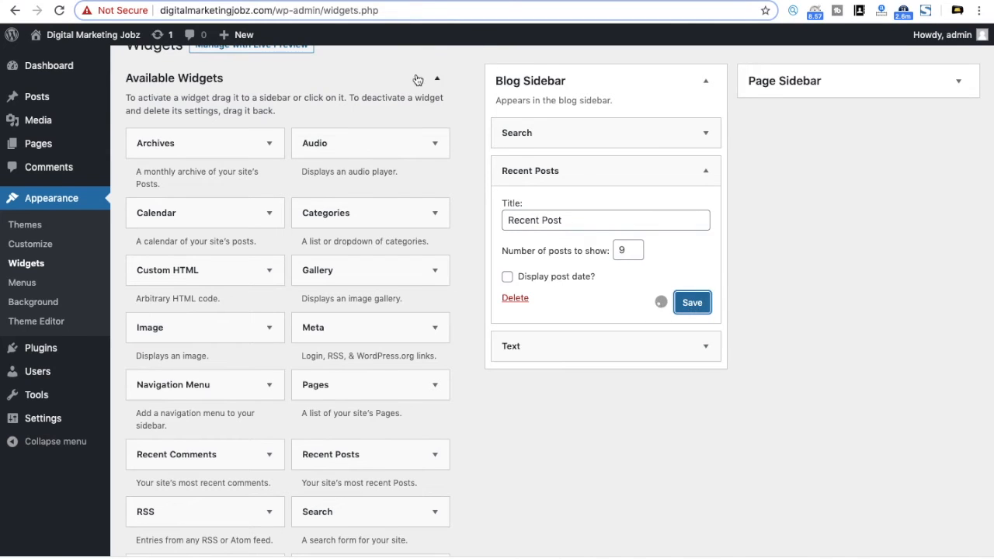
Step: Reload the live site to check the recent posts section in its sidebar, and return to the Widgets page
click(117, 34)
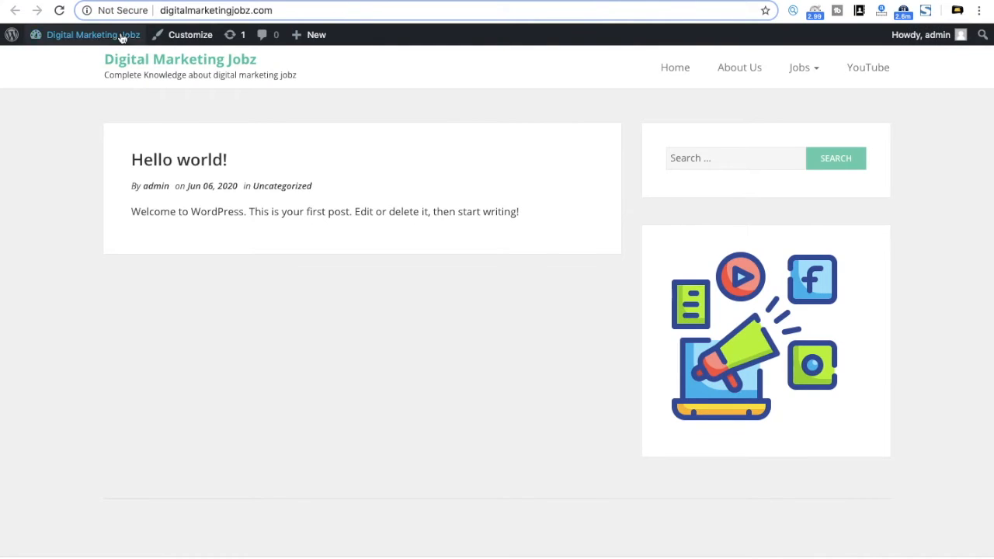
click(60, 11)
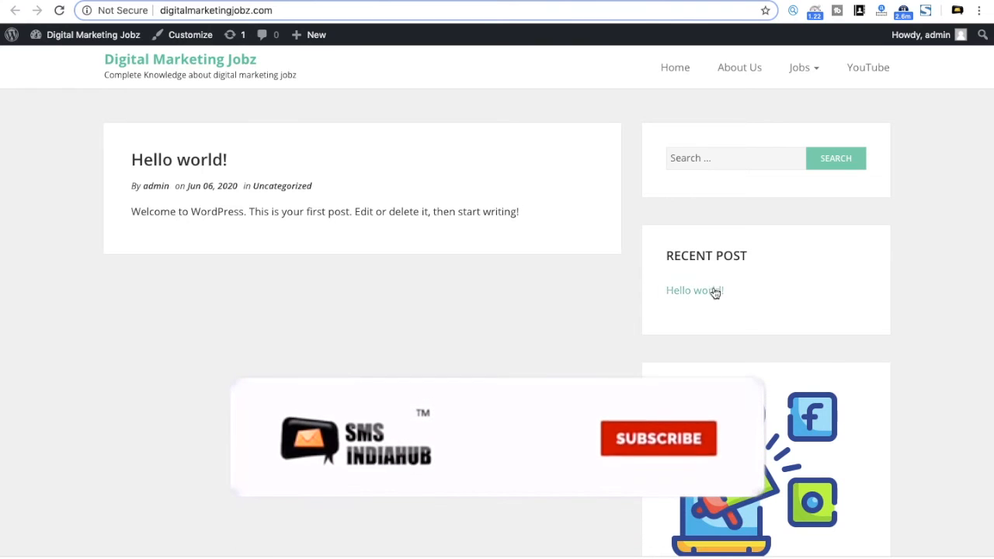
click(256, 2)
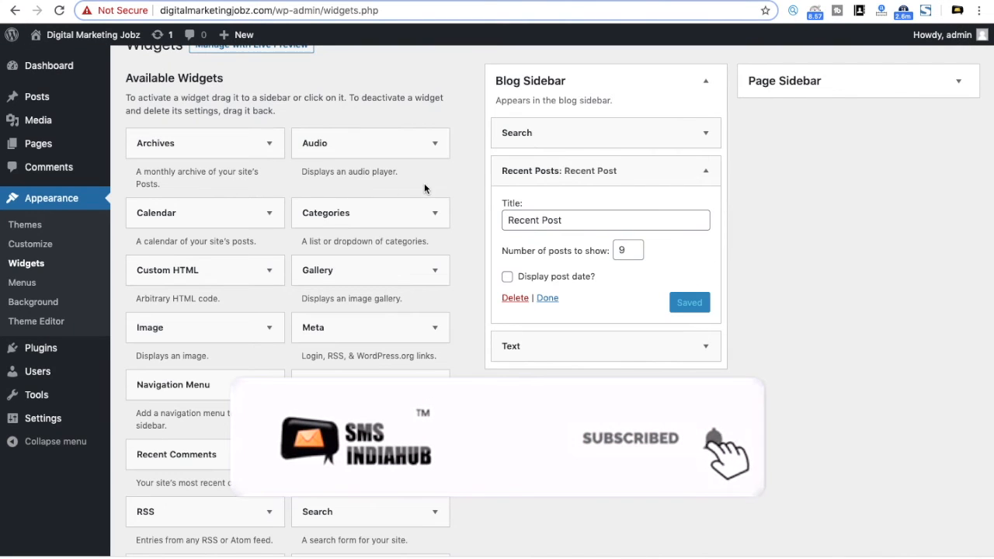
Step: Delete the Recent Posts widget from the Blog Sidebar and add the Categories widget below Search instead
click(707, 176)
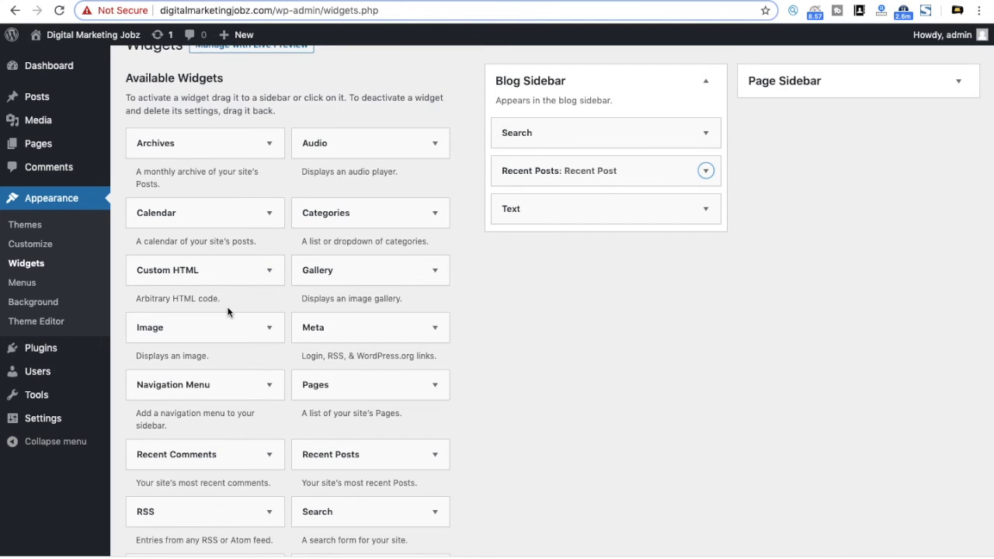
scroll(226, 311, down, 3)
scroll(227, 311, up, 4)
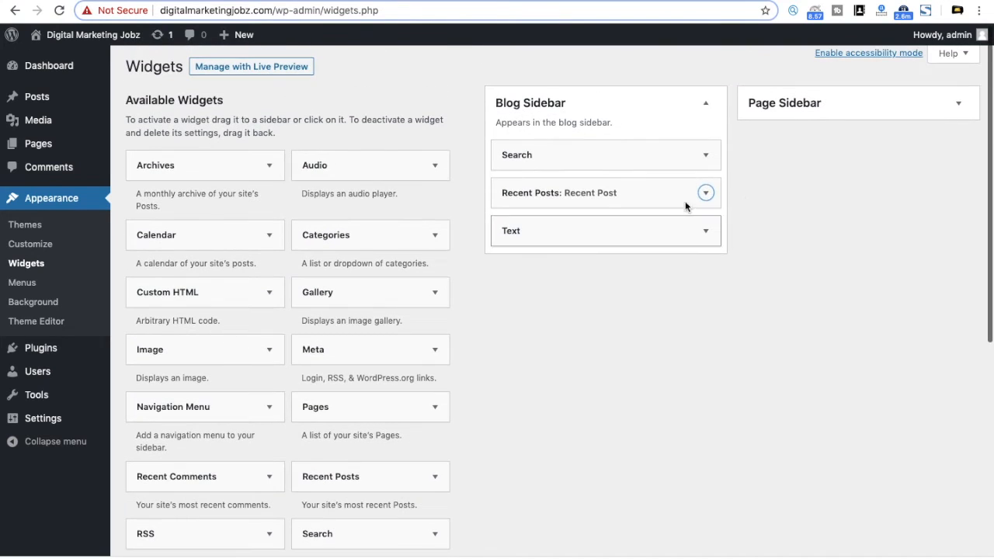
click(705, 193)
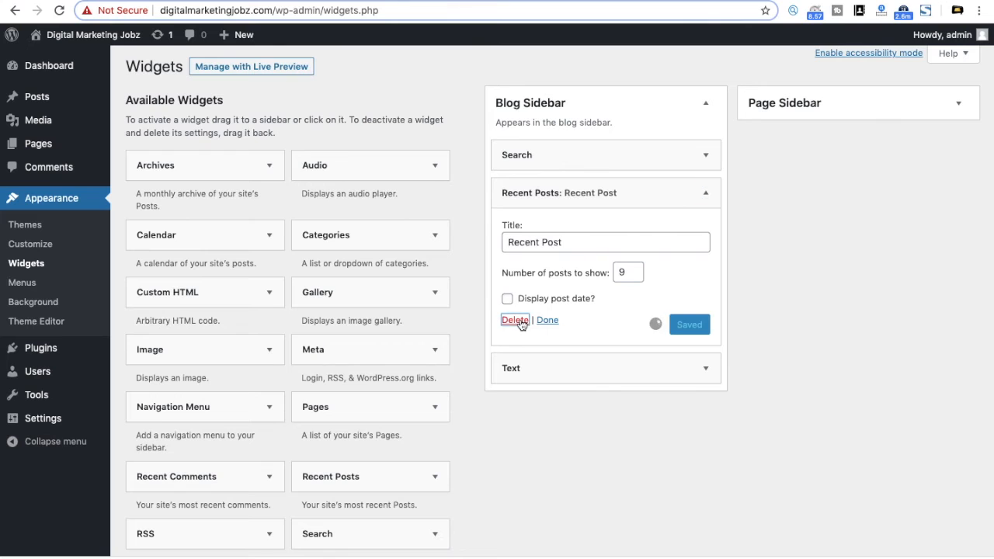
click(515, 320)
drag(315, 237, 528, 189)
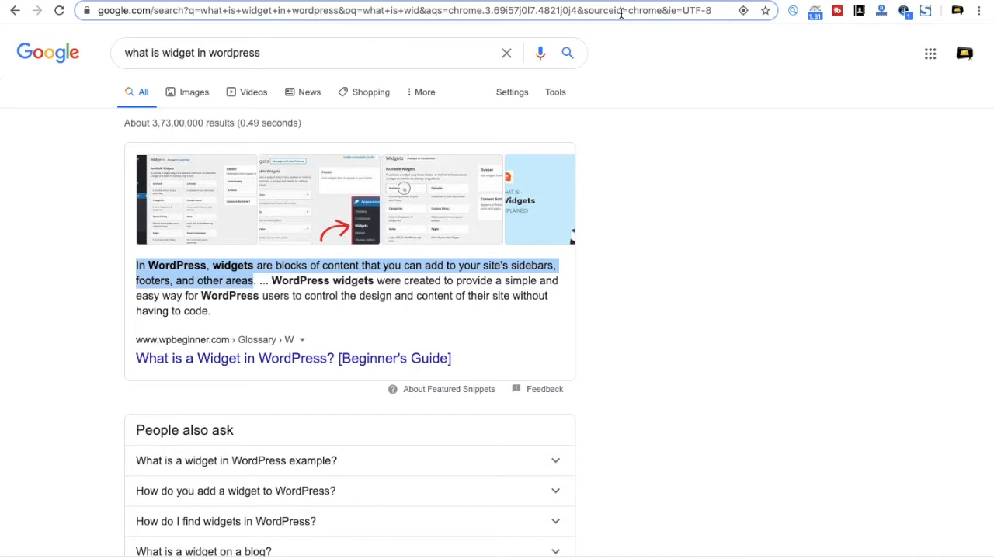
Step: Open sandeepsblog.com in the Google results tab and examine the widgets in its sidebar
click(622, 11)
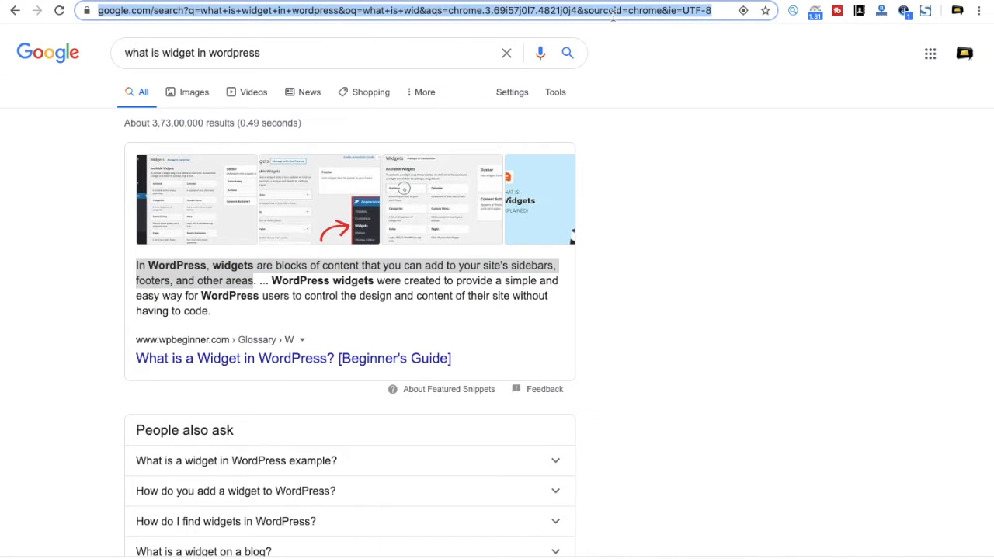
text(s)
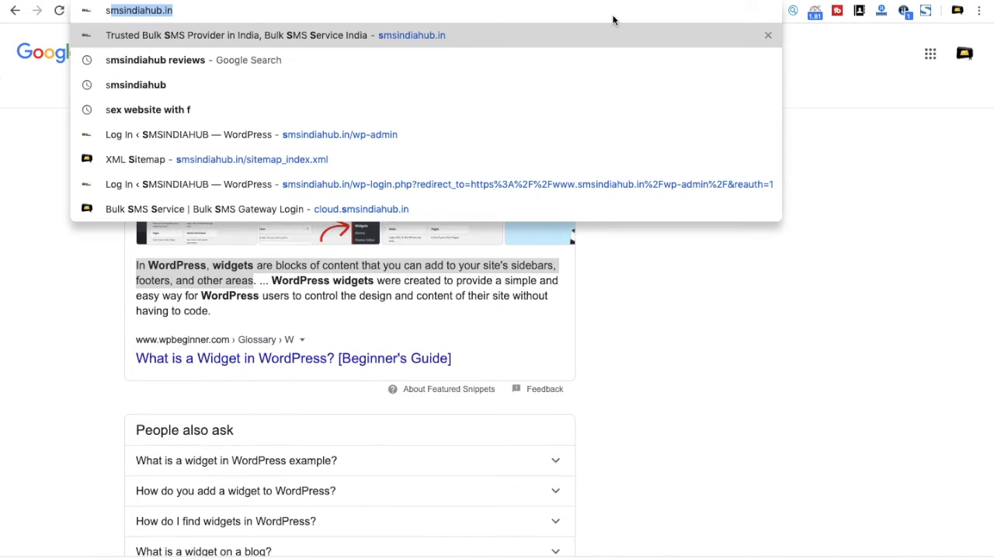
text(andeep)
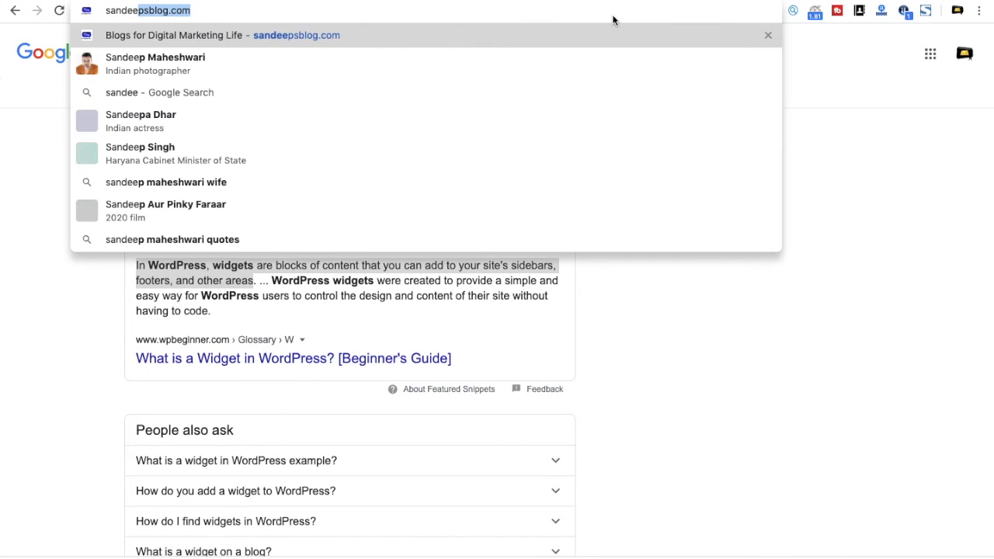
key(Return)
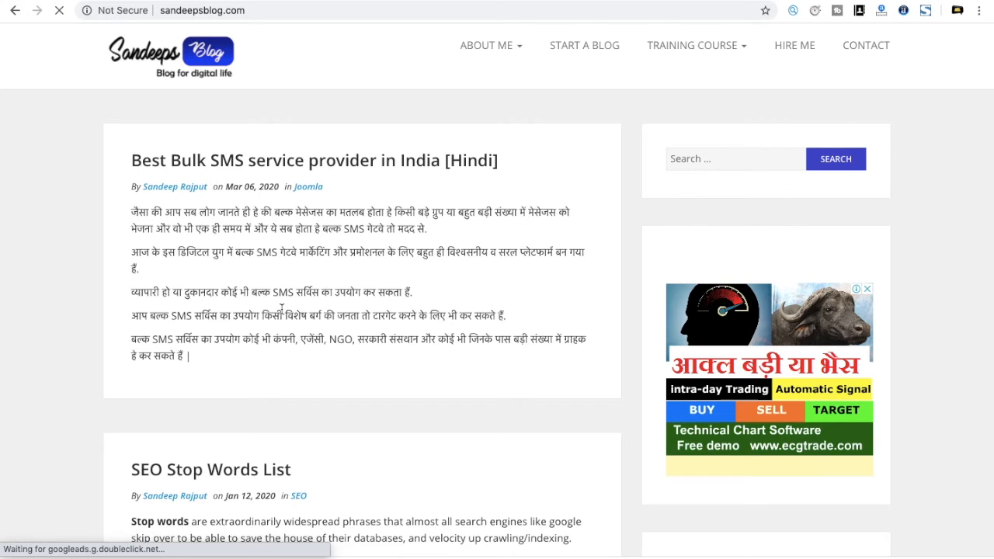
scroll(388, 328, down, 10)
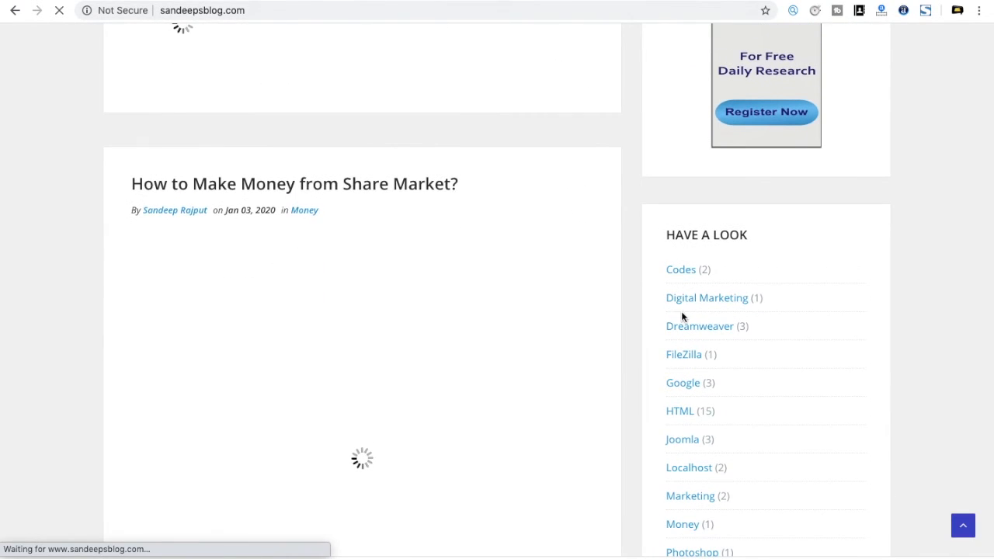
scroll(706, 315, down, 10)
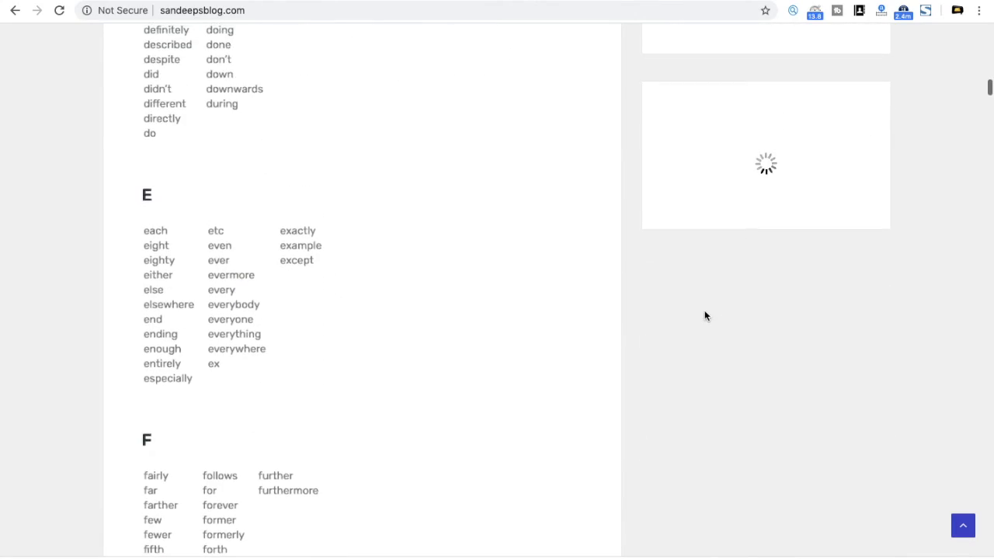
Step: Examine the category list in the sandeepsblog.com sidebar and view the posts of the Tips Tricks and Hacks category
scroll(705, 315, up, 10)
scroll(705, 310, up, 15)
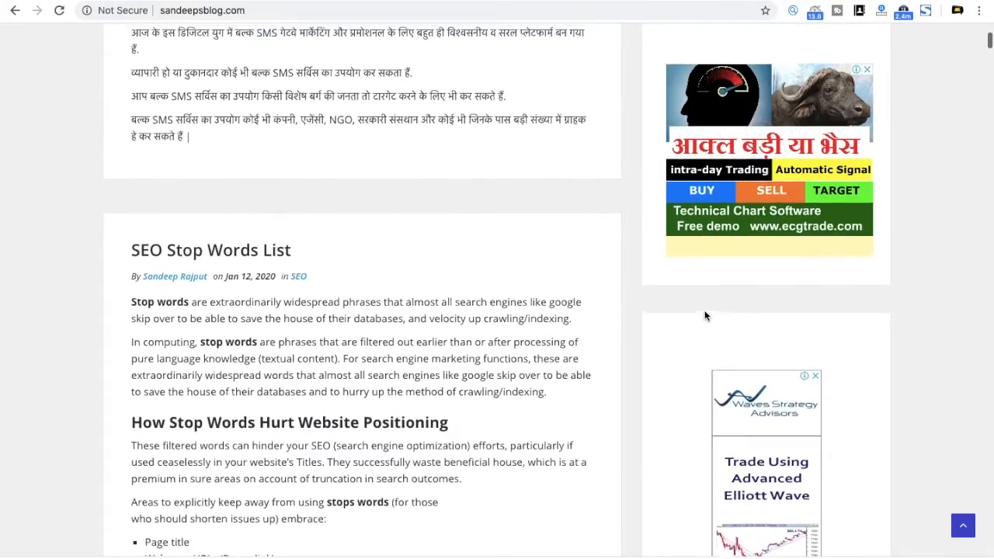
scroll(705, 314, up, 2)
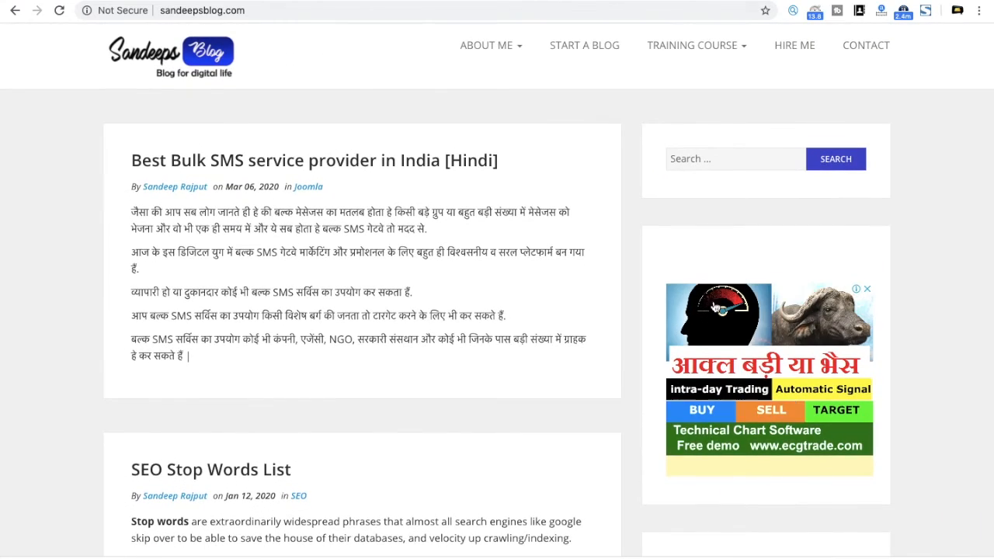
scroll(743, 271, down, 20)
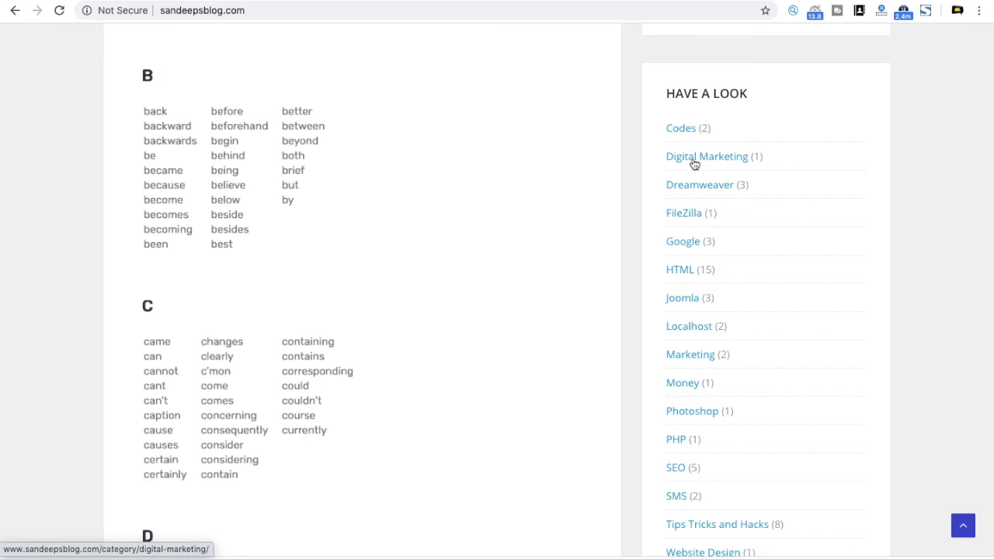
scroll(753, 364, down, 2)
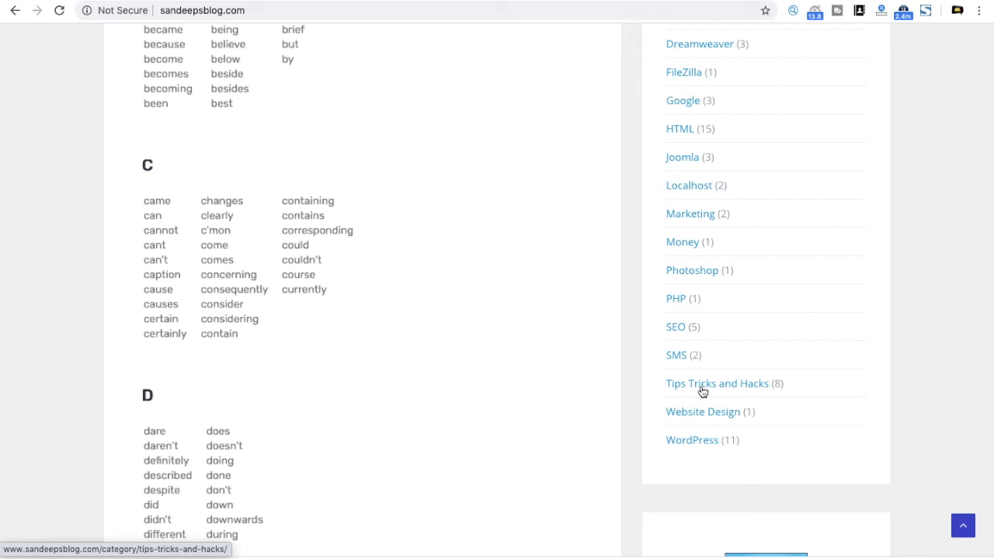
click(703, 391)
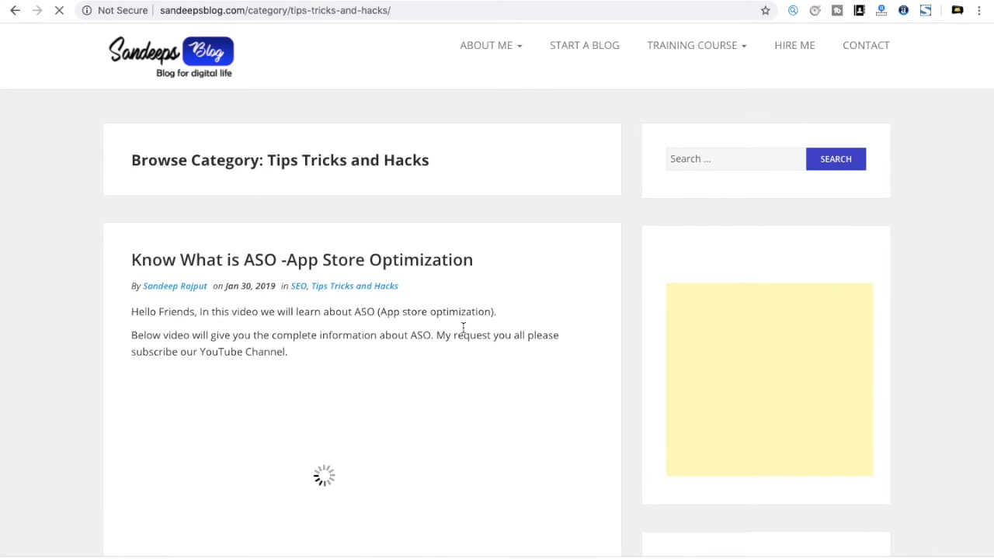
scroll(464, 326, down, 5)
scroll(462, 330, down, 2)
scroll(462, 328, up, 4)
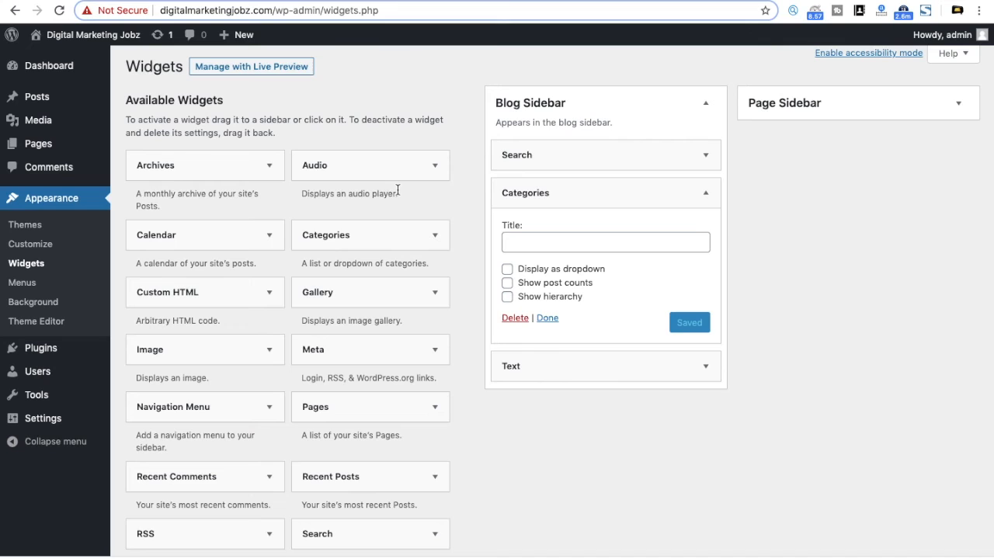
Step: Delete the Categories widget from the Blog Sidebar and leave the Text widget collapsed
click(706, 193)
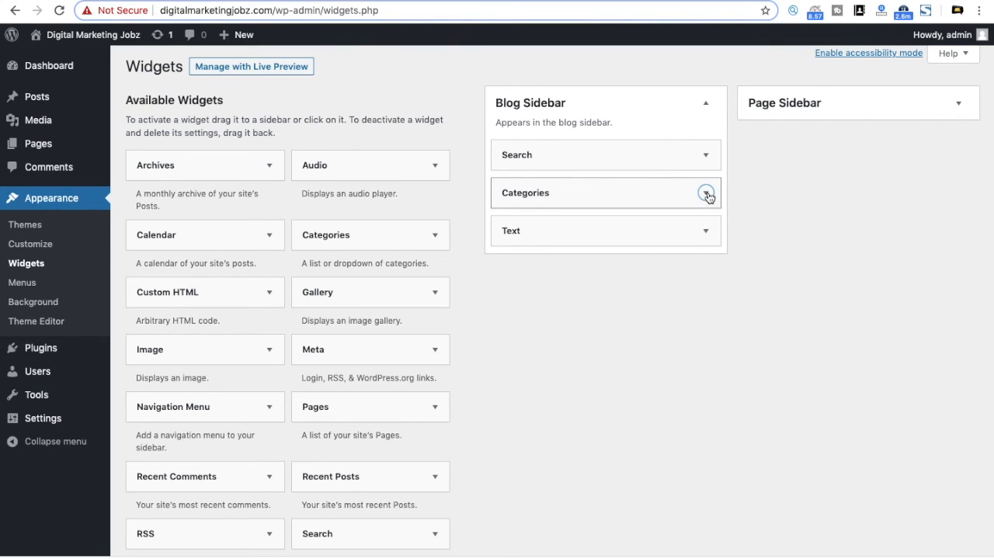
click(707, 194)
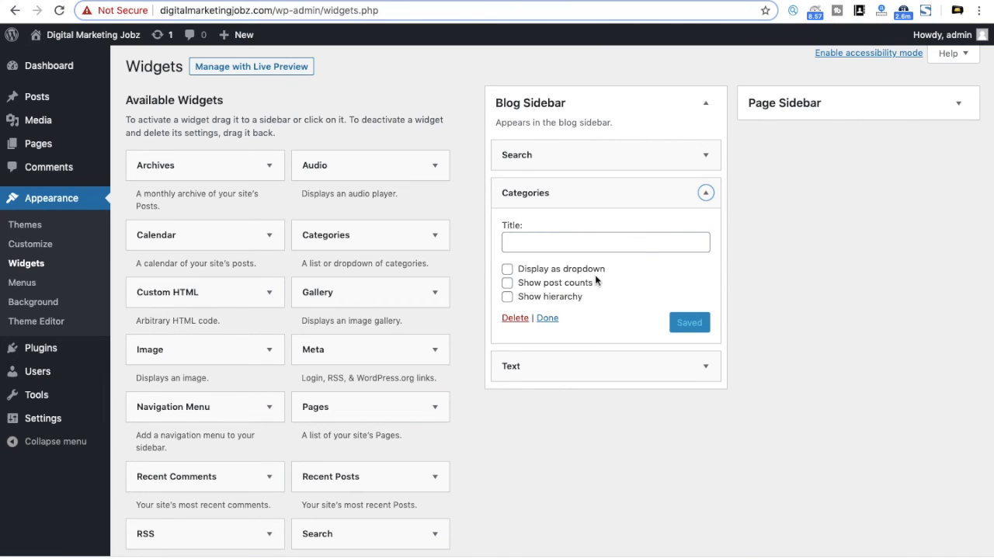
click(512, 363)
click(515, 317)
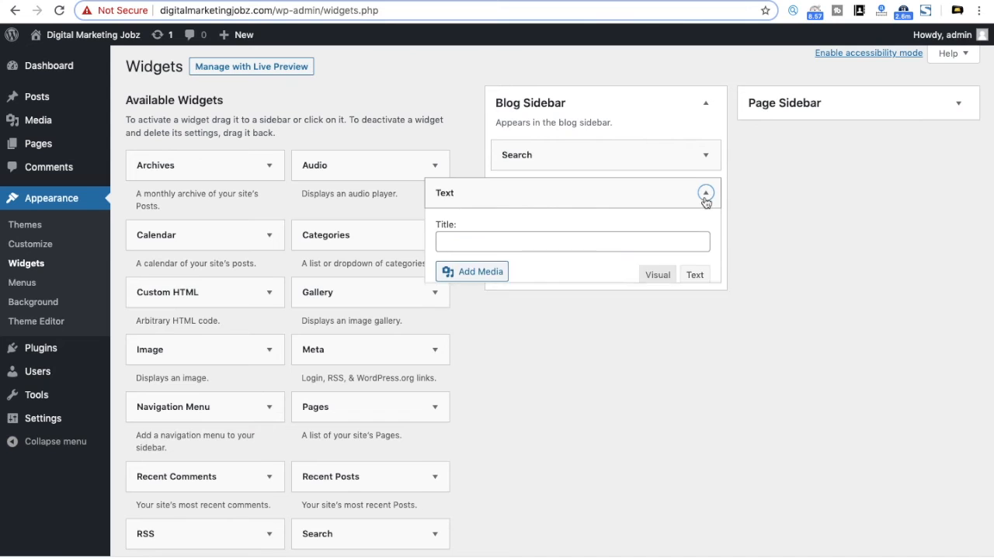
click(706, 195)
Step: Add a Video widget below Text in the Blog Sidebar and open its option for inserting a video from a URL
scroll(220, 372, down, 3)
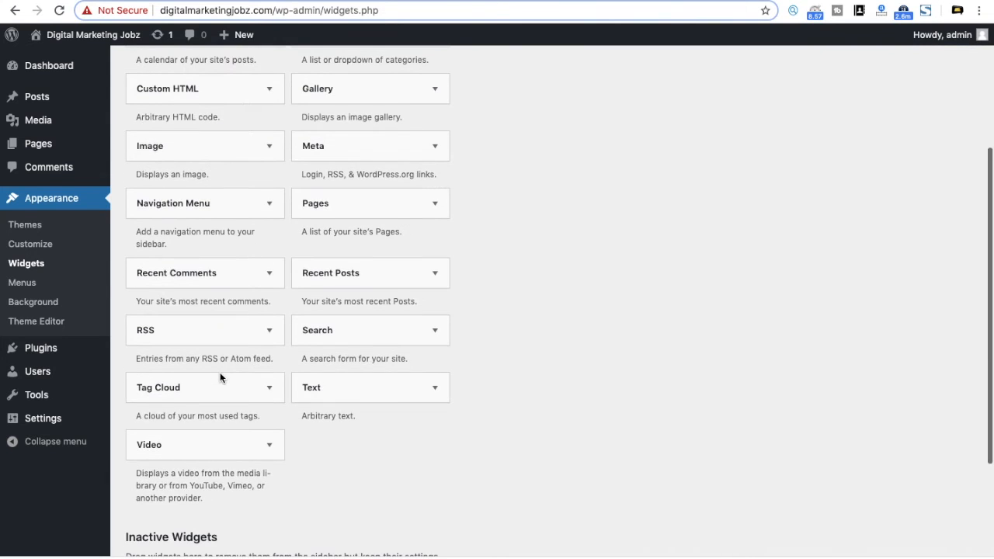
scroll(219, 372, up, 3)
scroll(220, 378, down, 2)
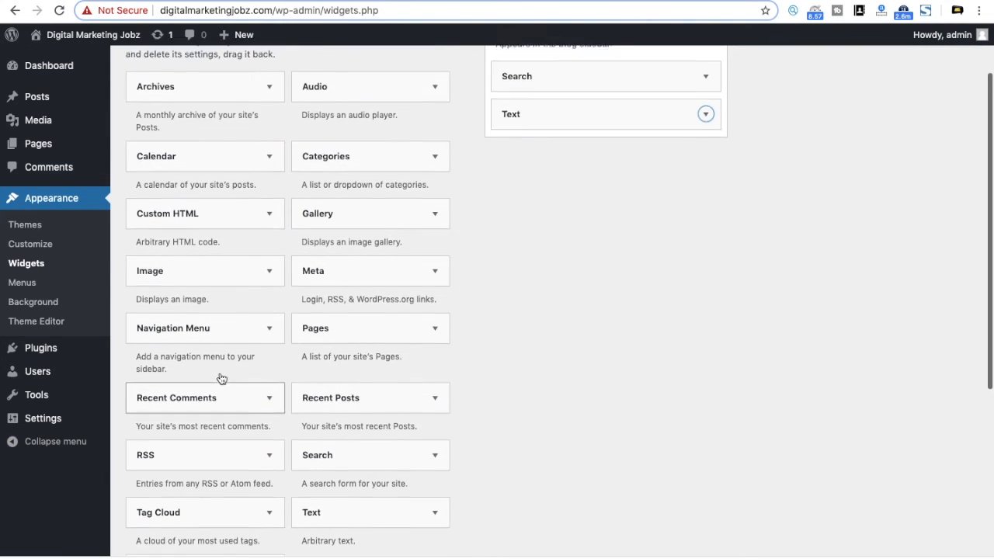
drag(187, 517, 565, 226)
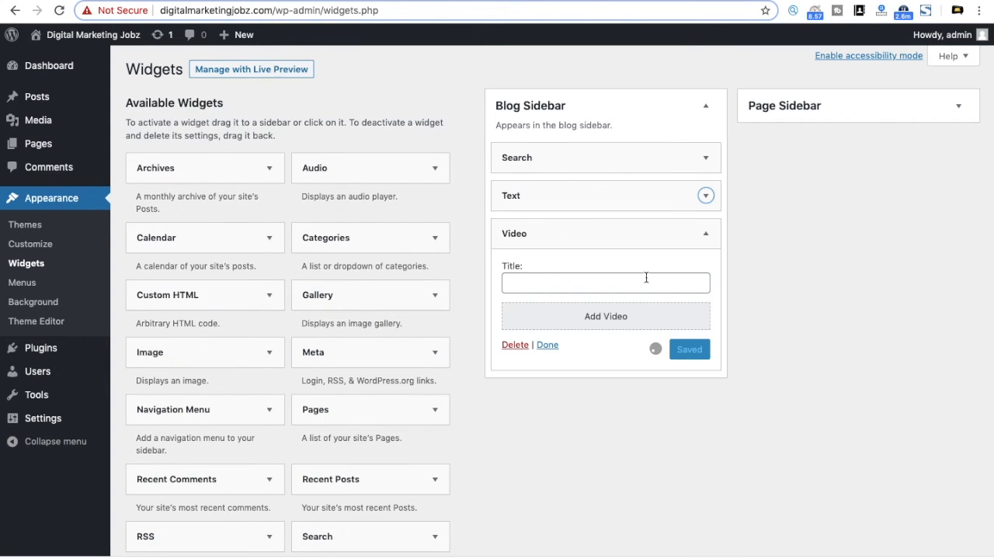
click(609, 317)
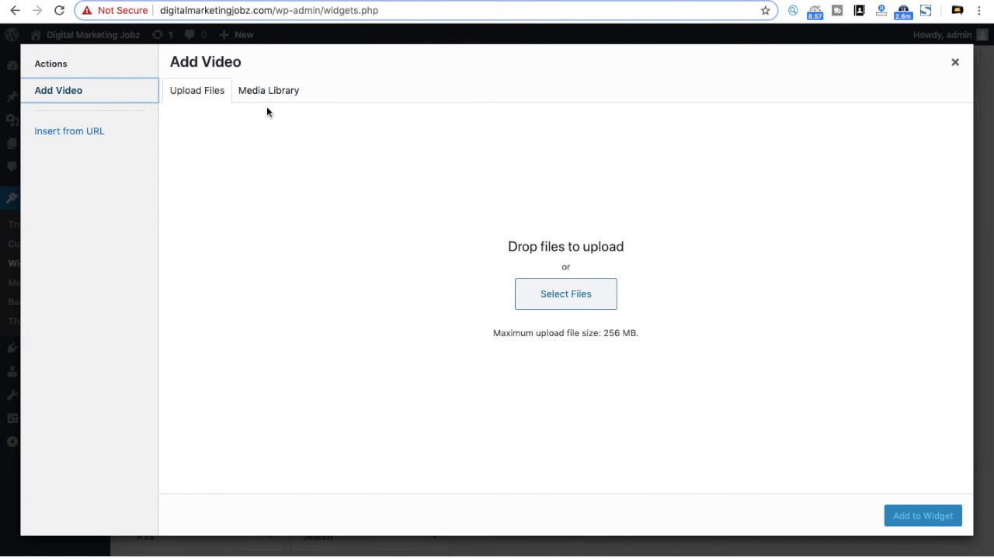
click(81, 138)
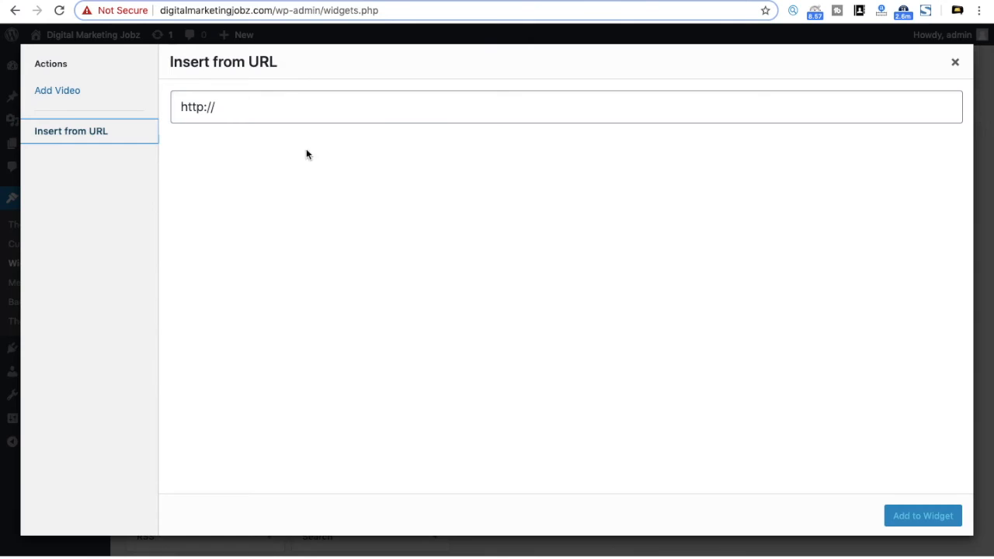
Step: Switch to the SMSINDIAHUB YouTube channel, open the Part 5 drop down menu WordPress tutorial video and copy its URL
key(ctrl+Tab)
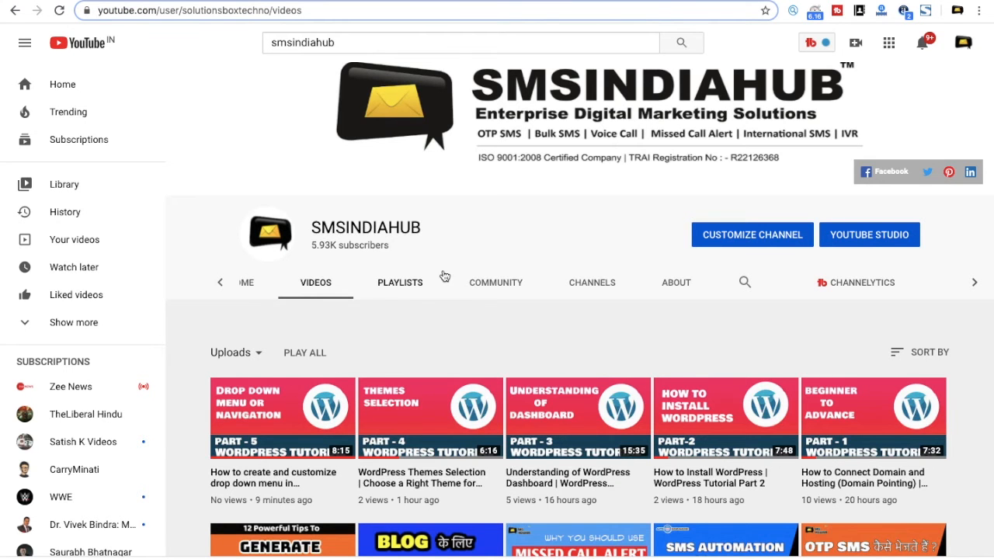
scroll(444, 276, down, 2)
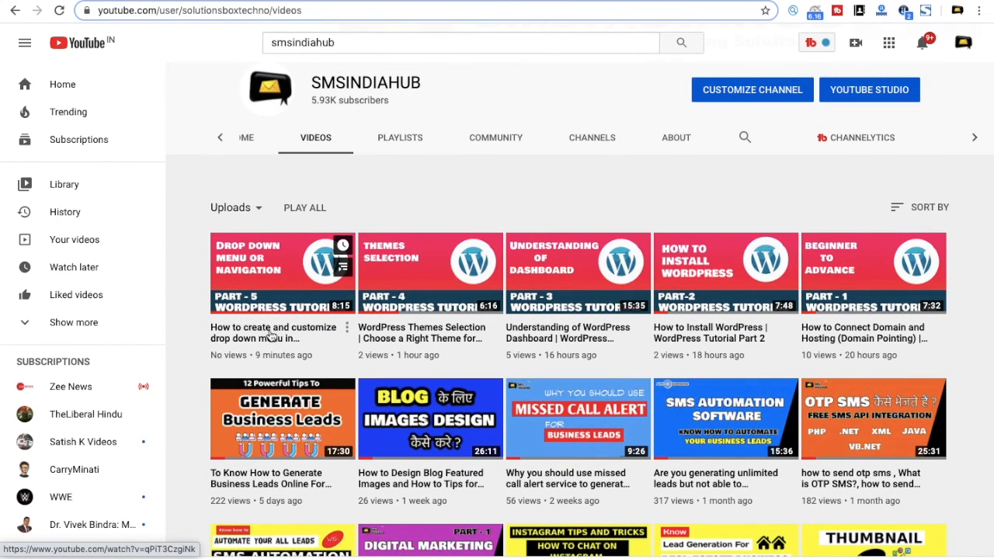
click(268, 333)
click(282, 10)
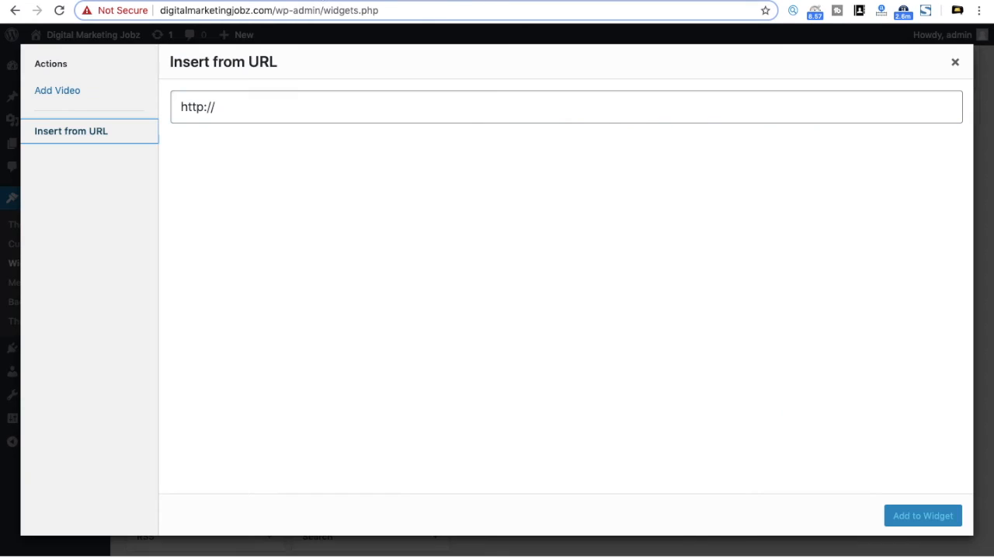
click(361, 98)
double_click(361, 99)
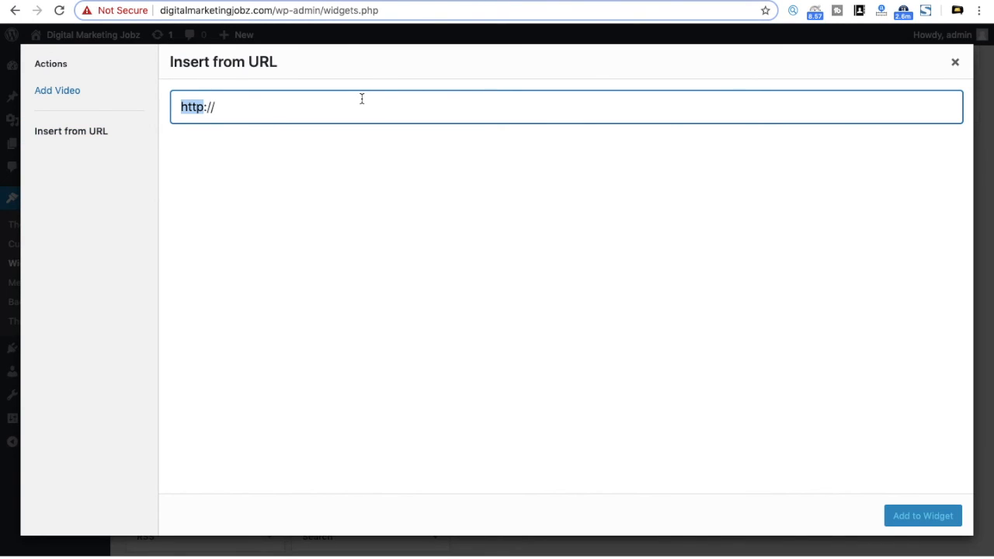
text(https://www.youtube.com/watch?v=qPiT3CzgiNk)
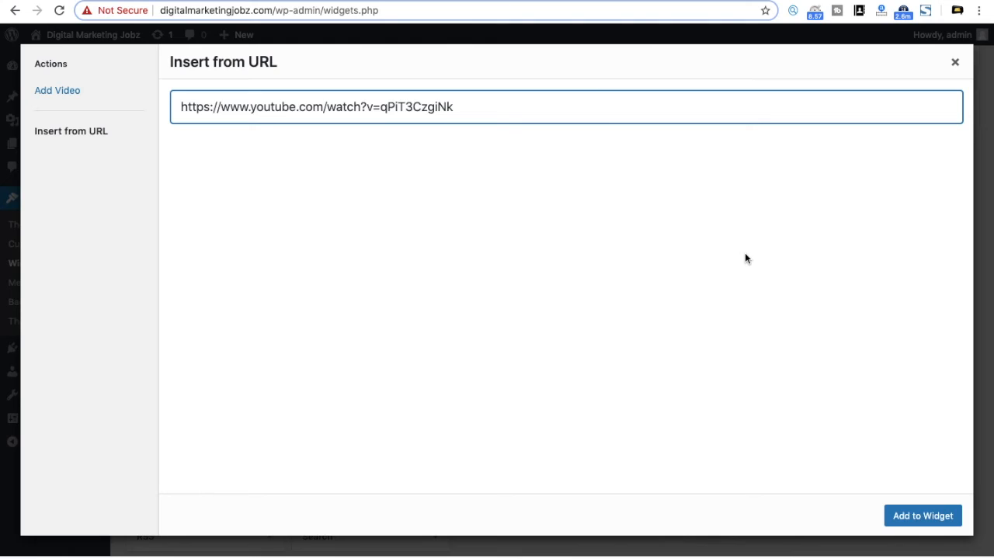
click(919, 515)
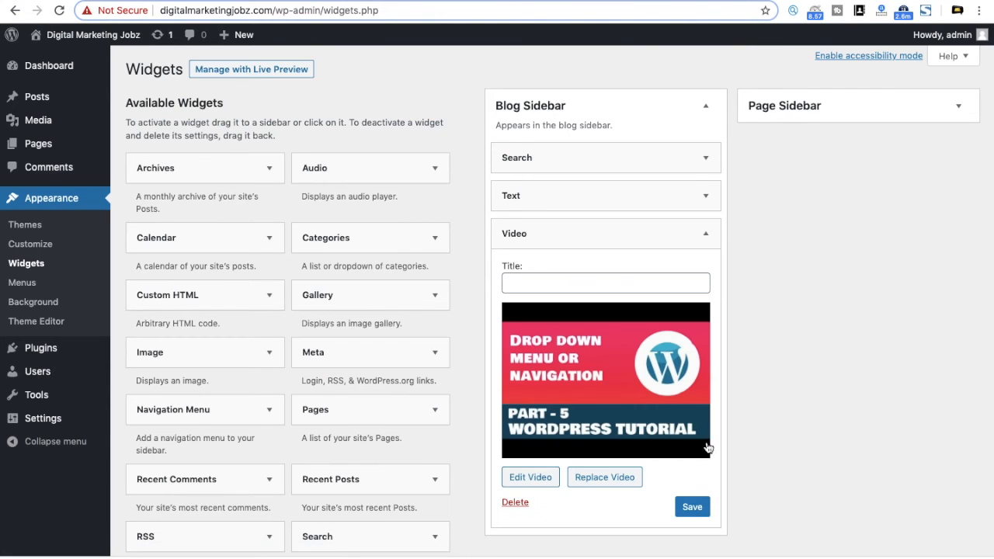
click(694, 508)
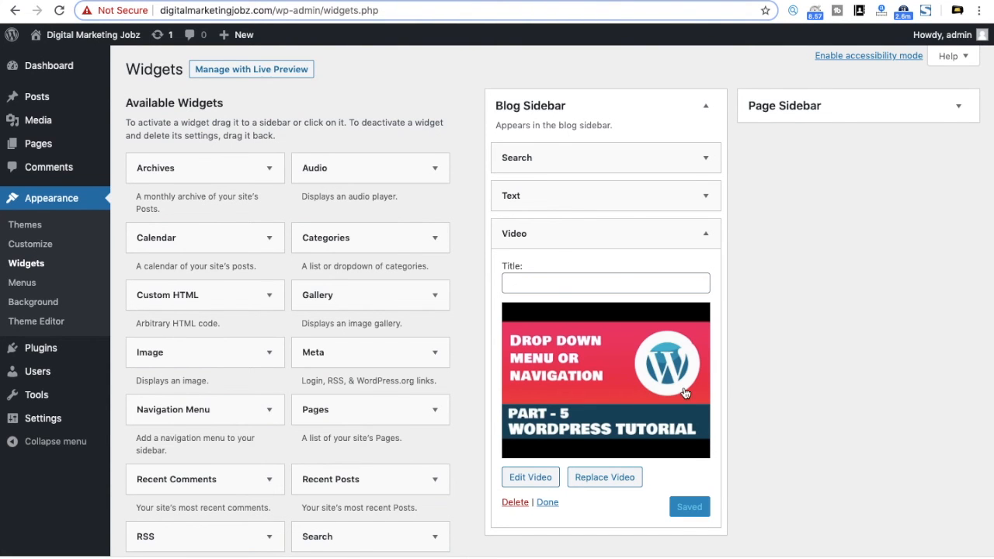
Step: Reload the live site to check the video in its sidebar, and return to the Widgets page
click(385, 1)
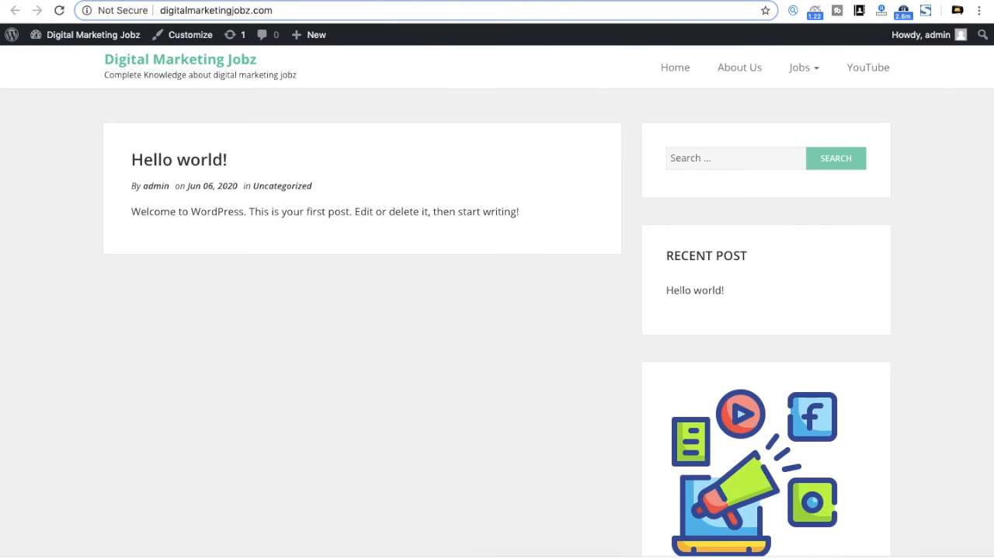
click(59, 10)
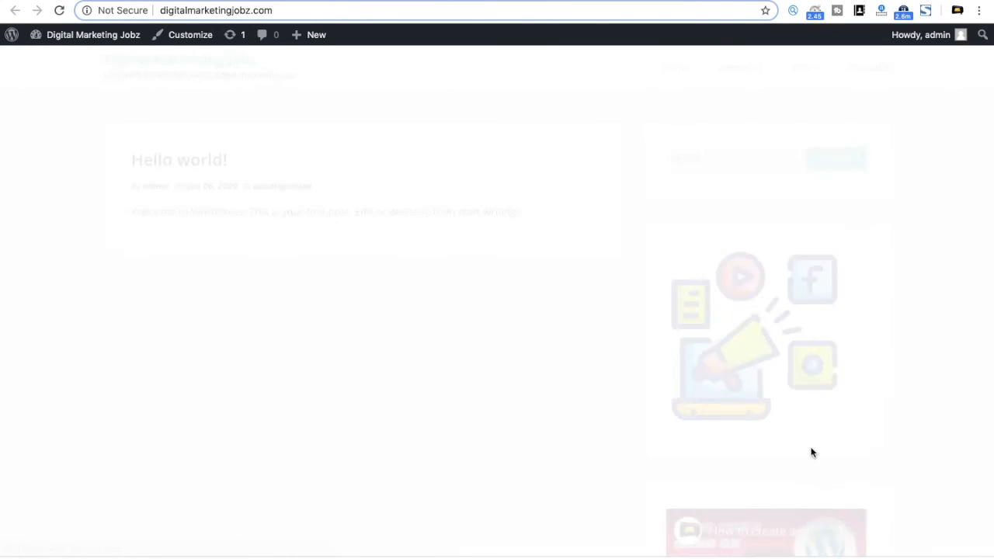
scroll(770, 390, down, 3)
scroll(770, 390, up, 1)
scroll(752, 283, up, 2)
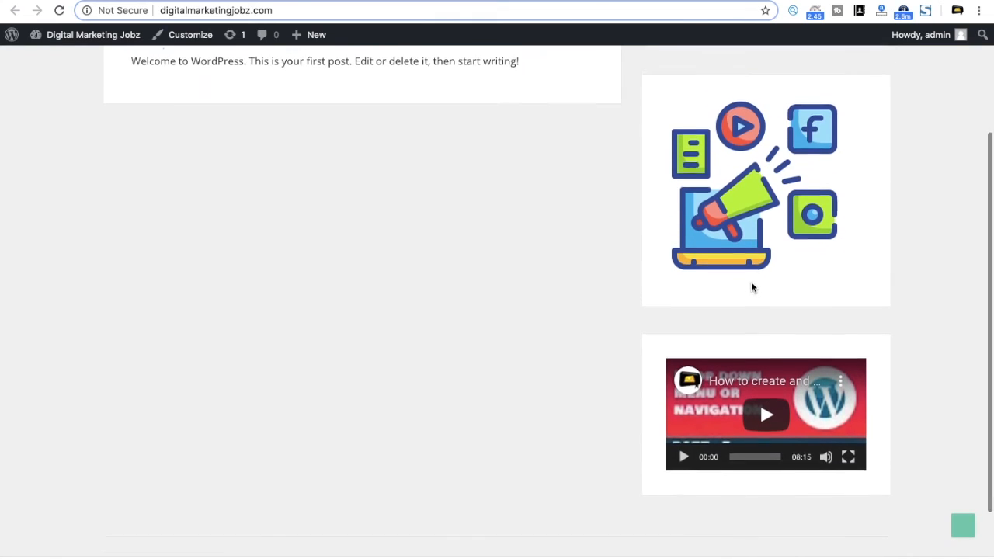
scroll(751, 283, up, 1)
click(293, 0)
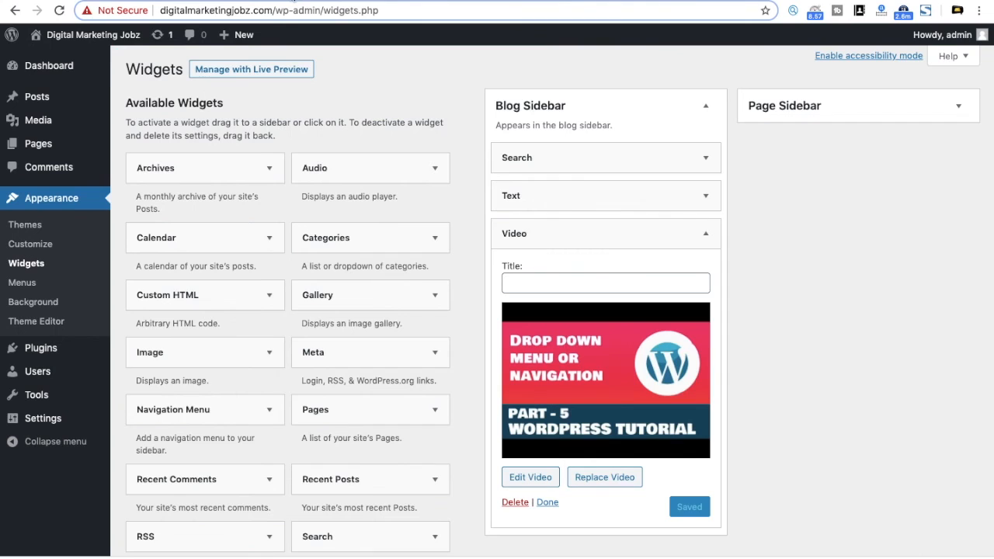
Step: Collapse the Video widget, compare the order with the live sidebar, and move the Text widget below Video
click(708, 236)
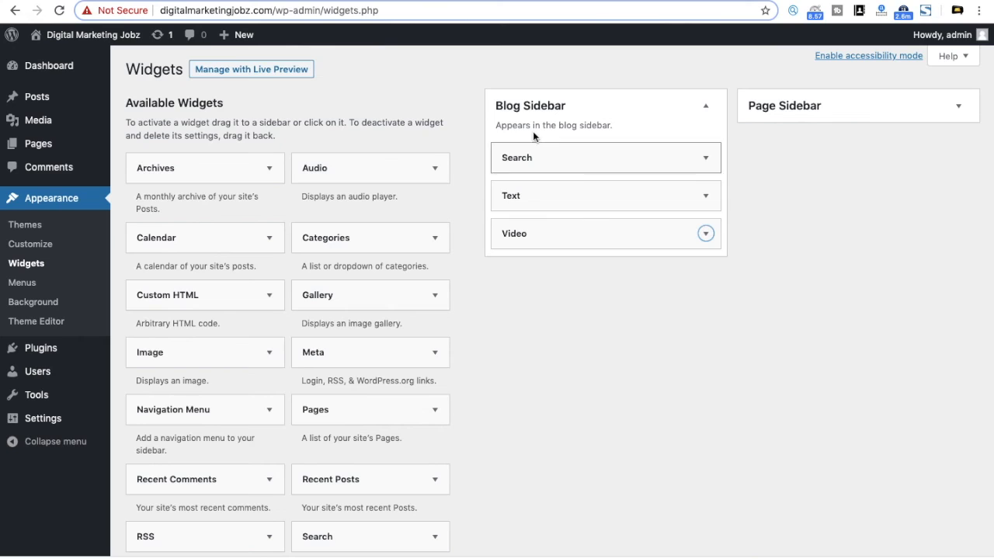
click(365, 1)
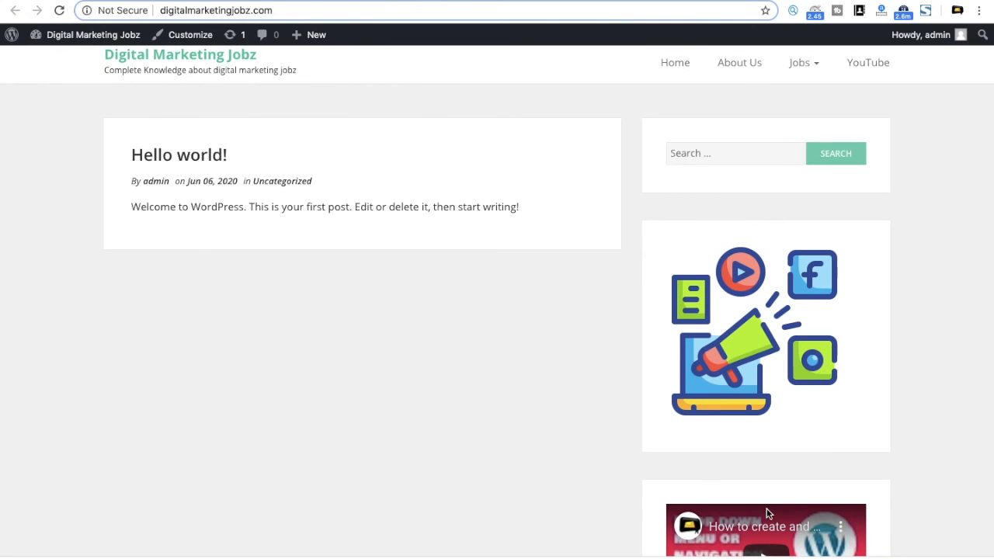
click(202, 1)
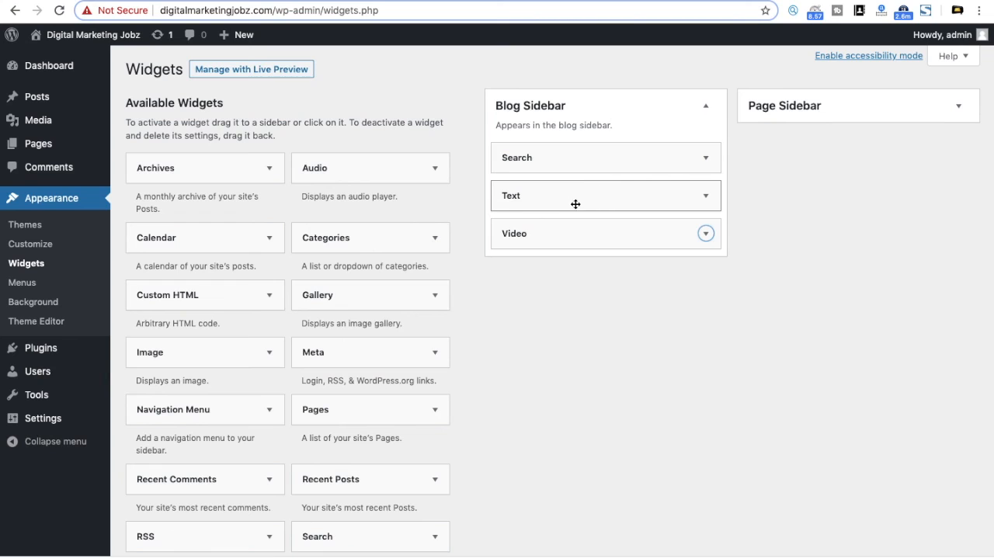
drag(674, 197, 676, 232)
Step: Reload the live site to check the new widget order, and briefly play and pause the sidebar video
click(348, 2)
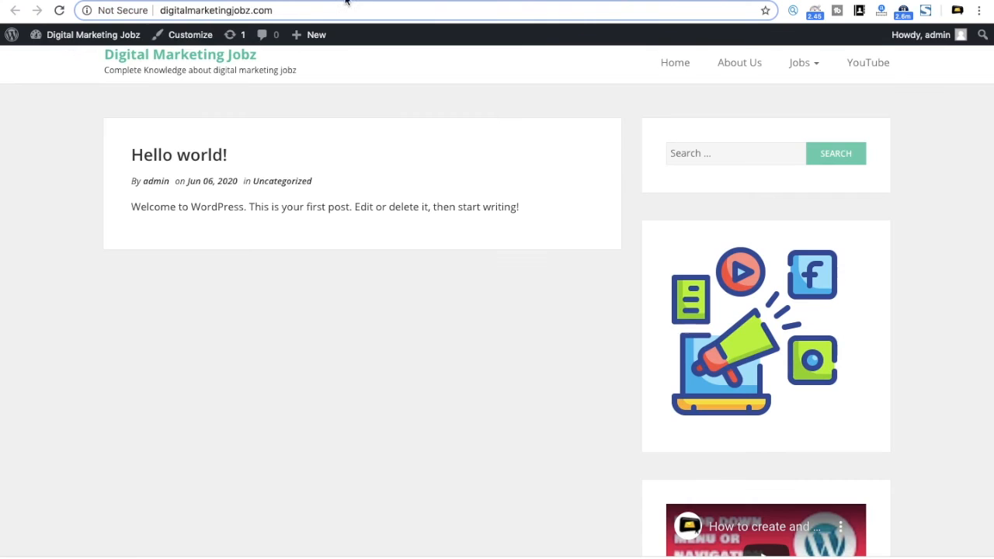
click(58, 12)
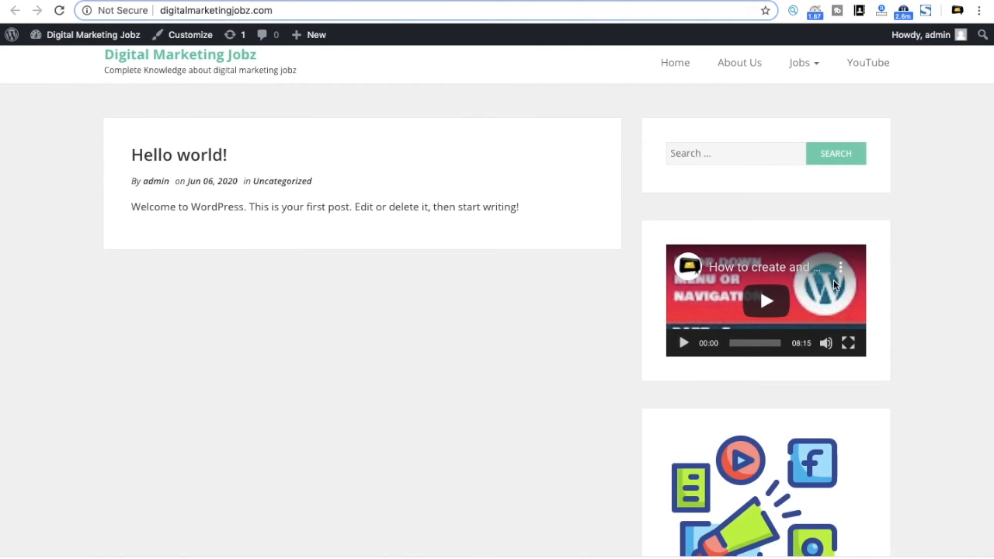
click(683, 344)
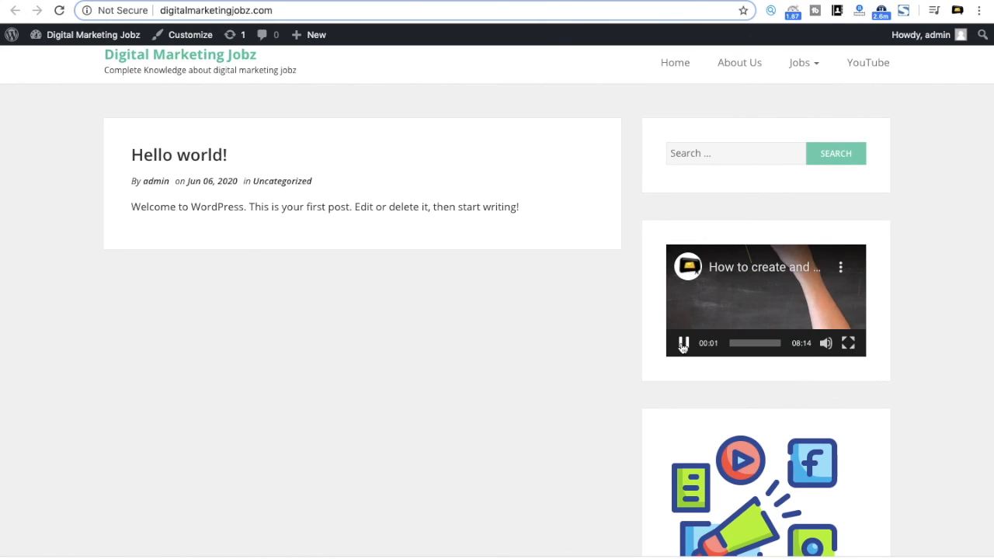
click(683, 343)
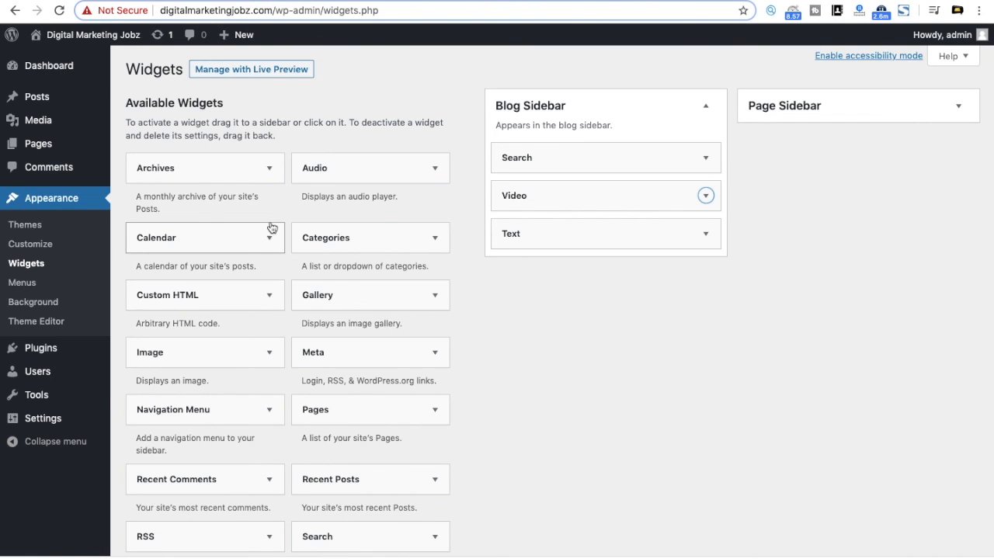
scroll(272, 225, down, 1)
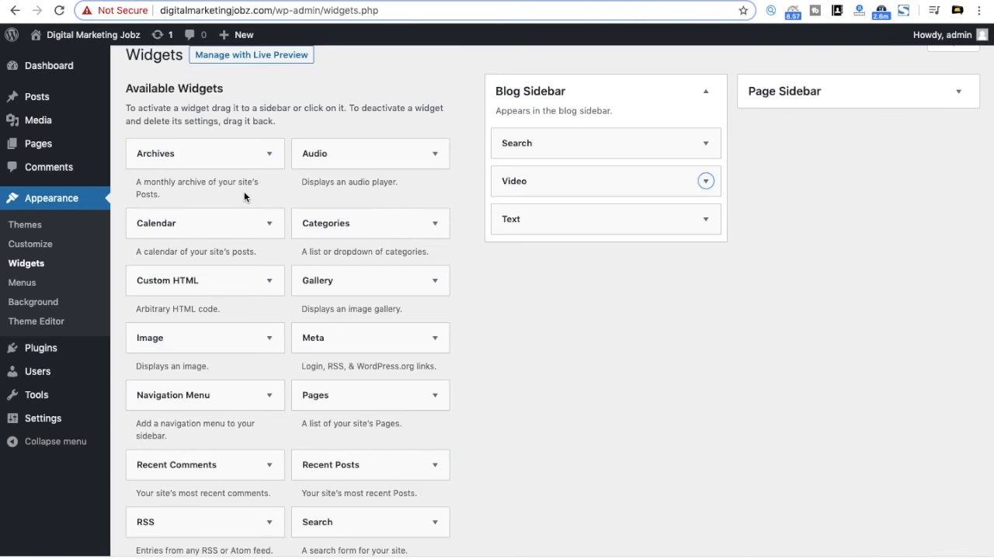
scroll(243, 193, down, 5)
scroll(244, 193, up, 5)
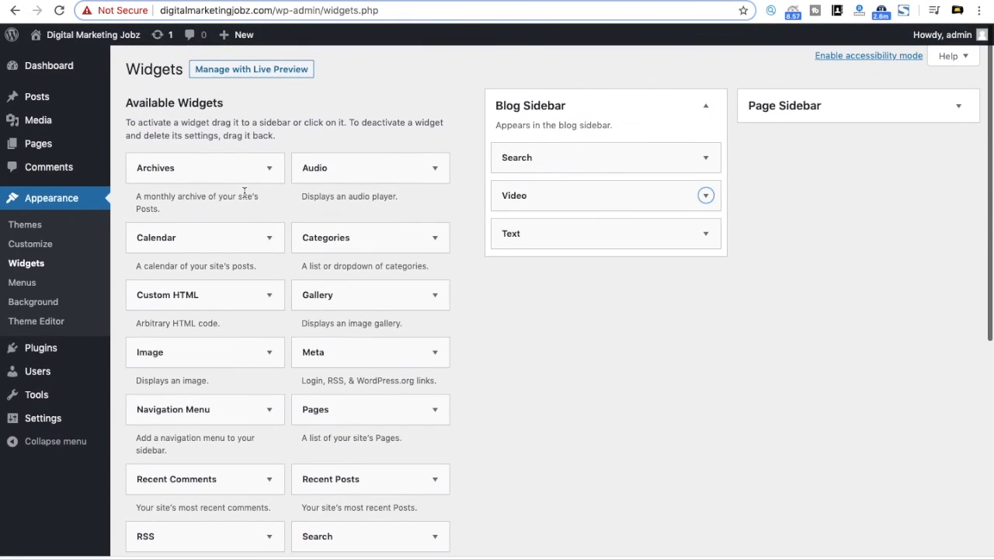